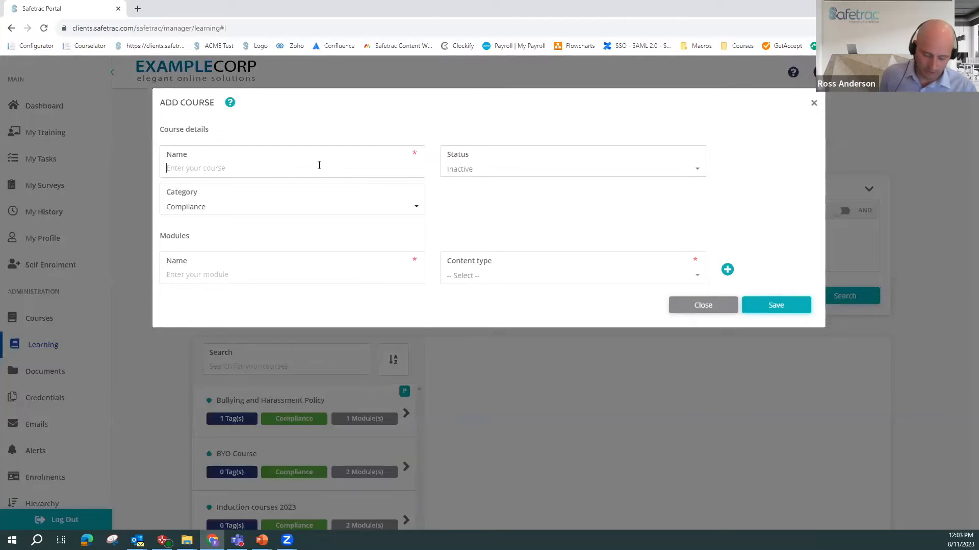
- Name the new course "Sexual Harassment Policy"
type("Sexual Ha")
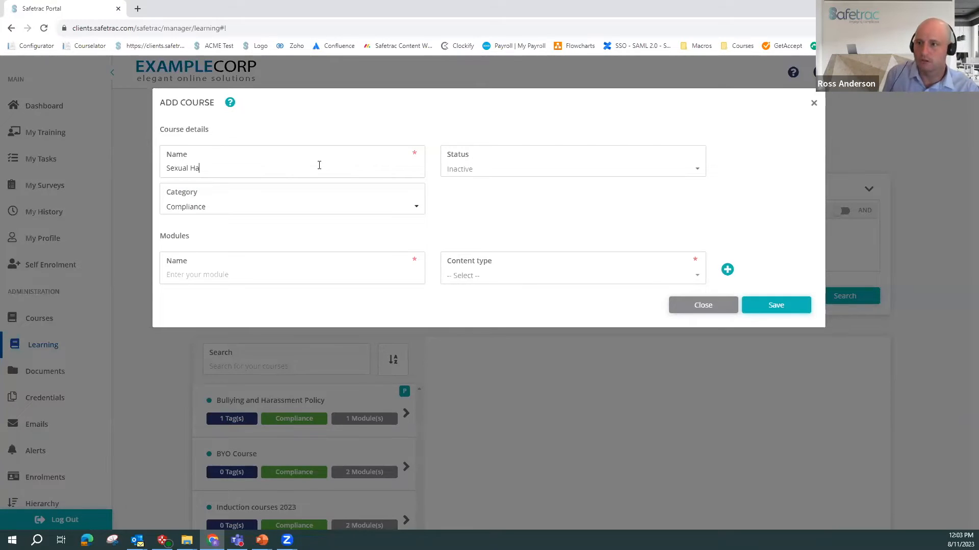
type("rassment Policy")
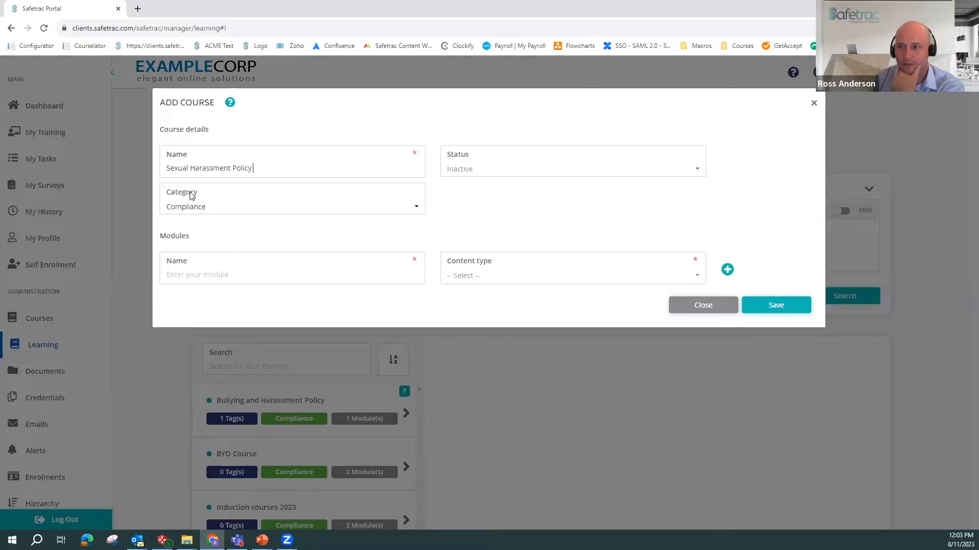
left_click(382, 276)
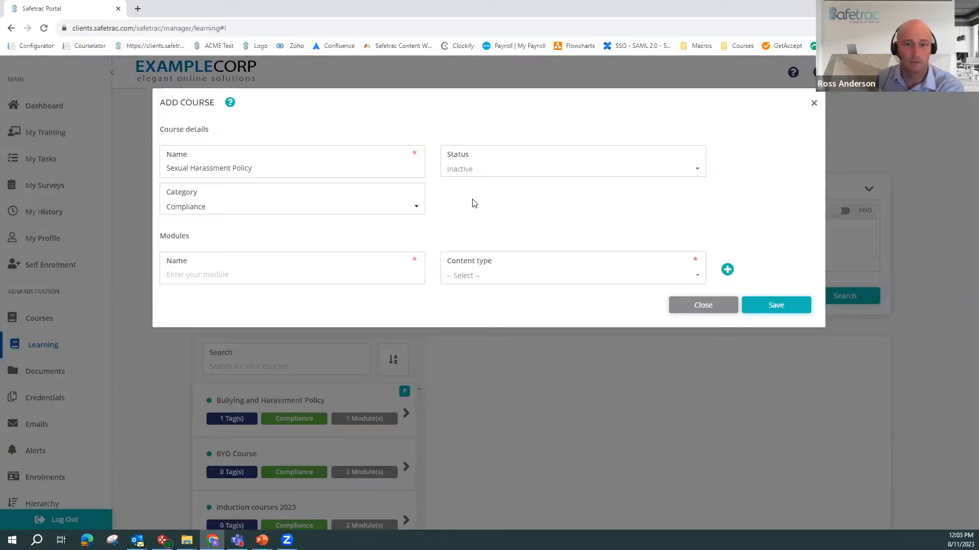
double_click(159, 237)
left_click(250, 230)
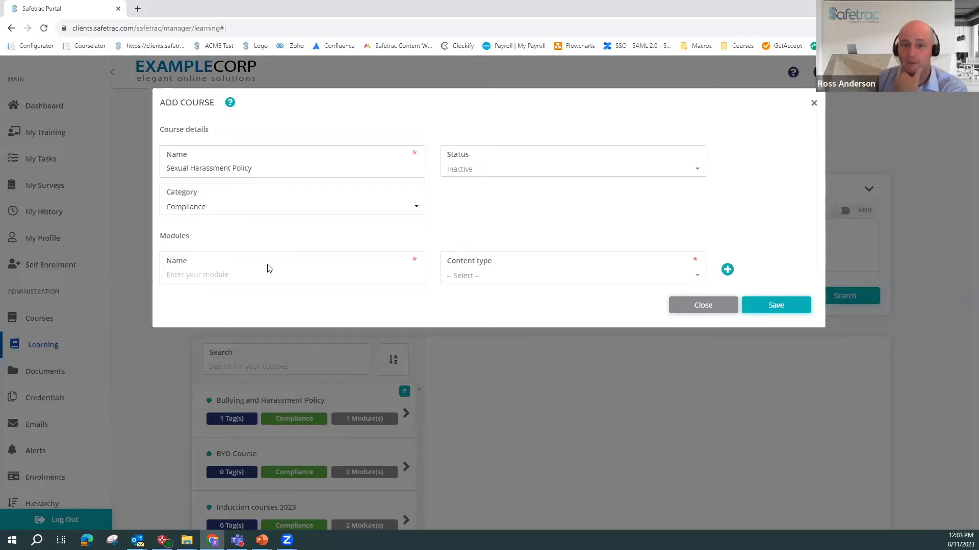
- Add a second module row and name the two modules "Sexual Harassment Policy 1" and "Sexual Harassment Policy 2"
left_click(727, 269)
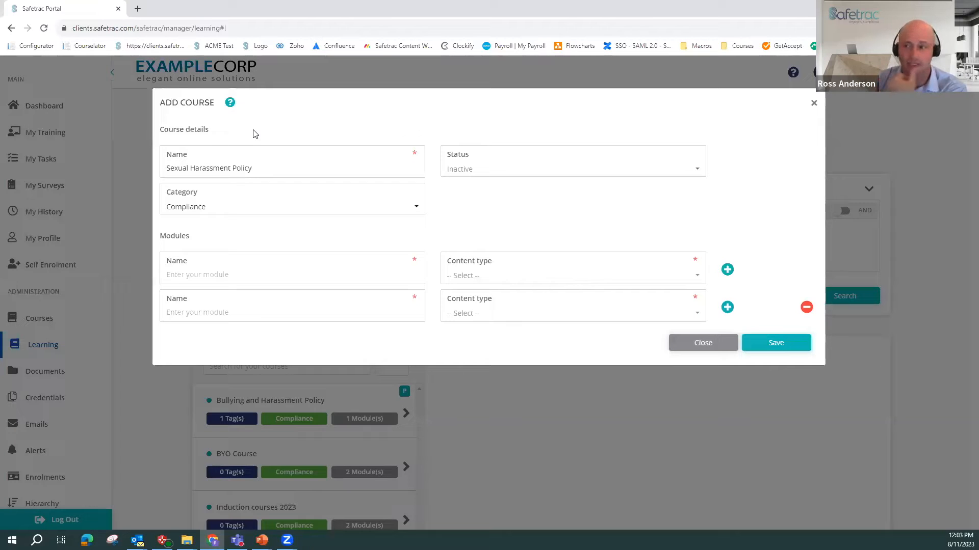
left_click(293, 275)
type("Sexual Harassment Policy")
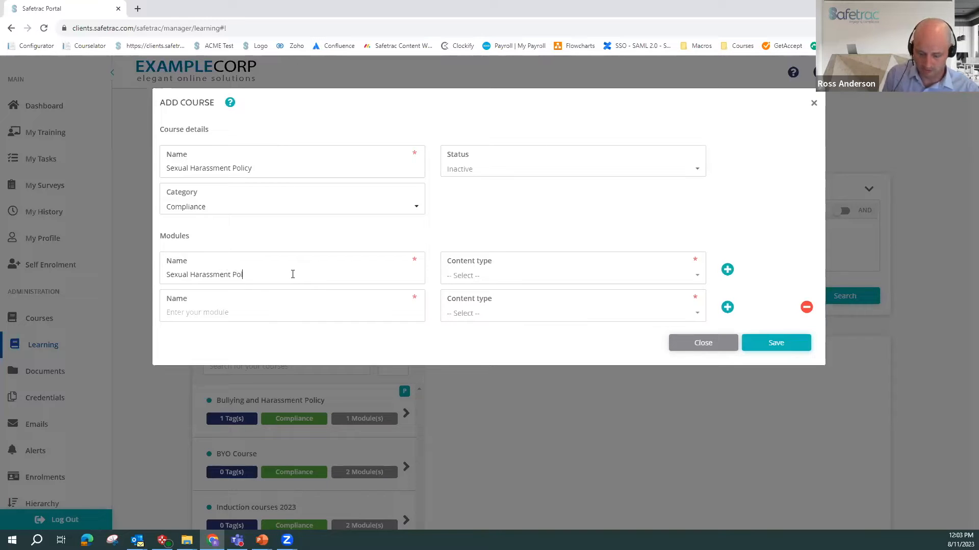
type(" 1")
left_click_drag(292, 275, 146, 286)
key("ctrl+c")
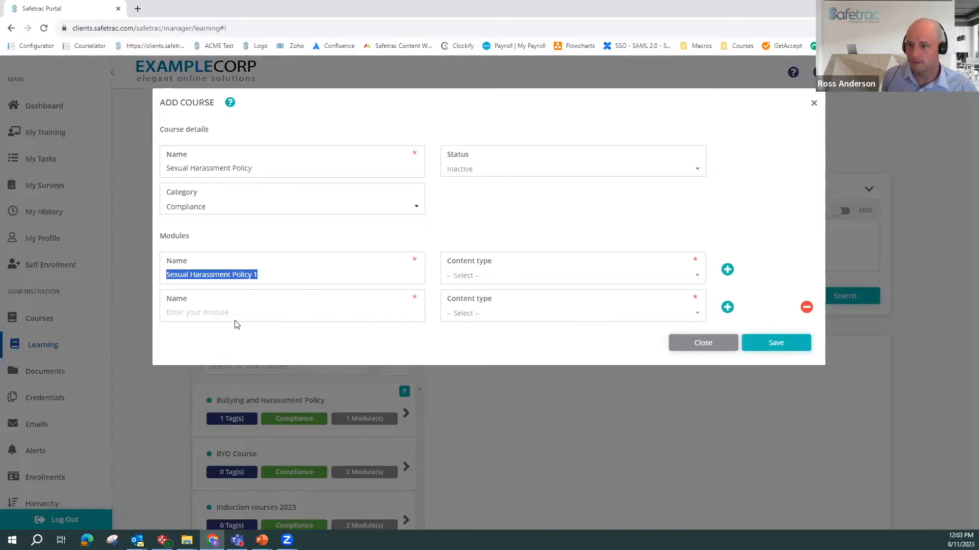
left_click(314, 305)
key("ctrl+v")
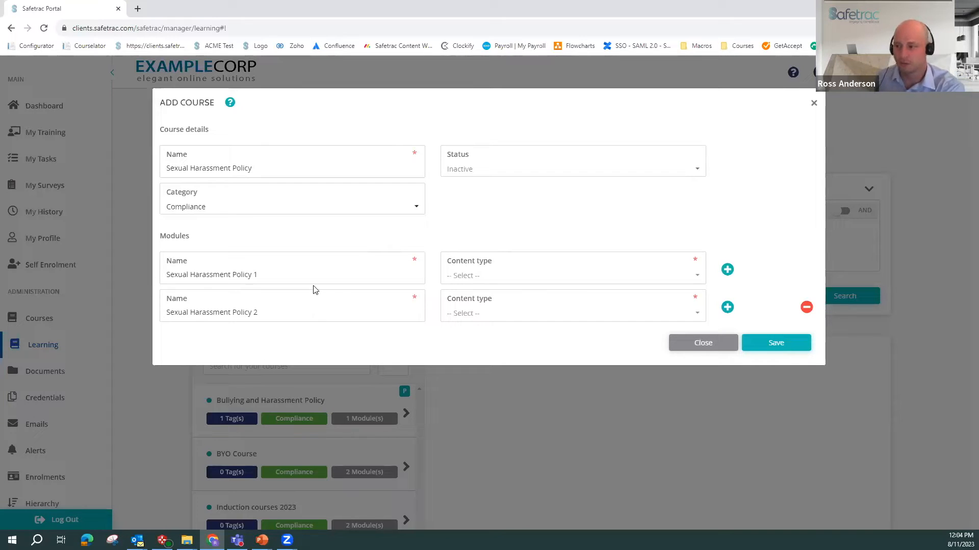
- Set the content type of both modules to PDF and save the new course
left_click(697, 277)
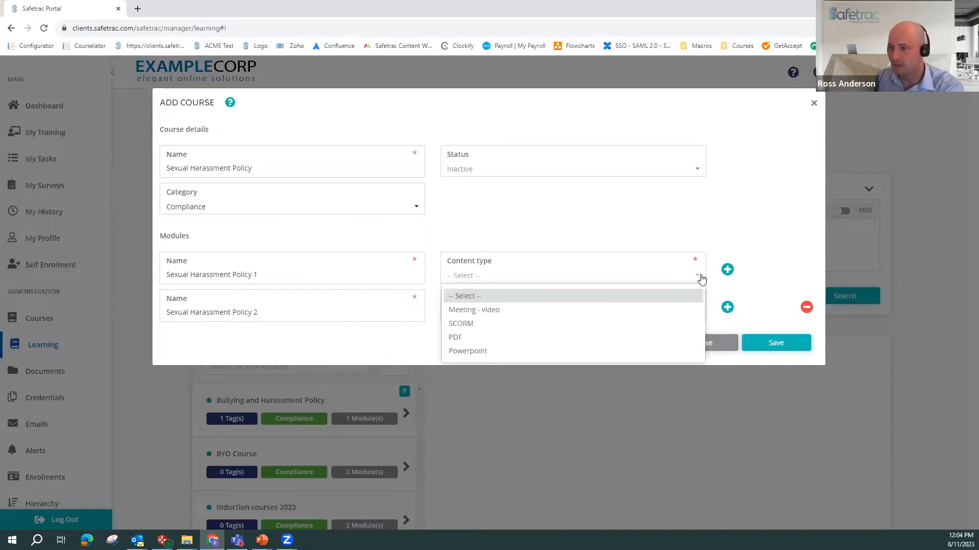
left_click(490, 339)
left_click(518, 313)
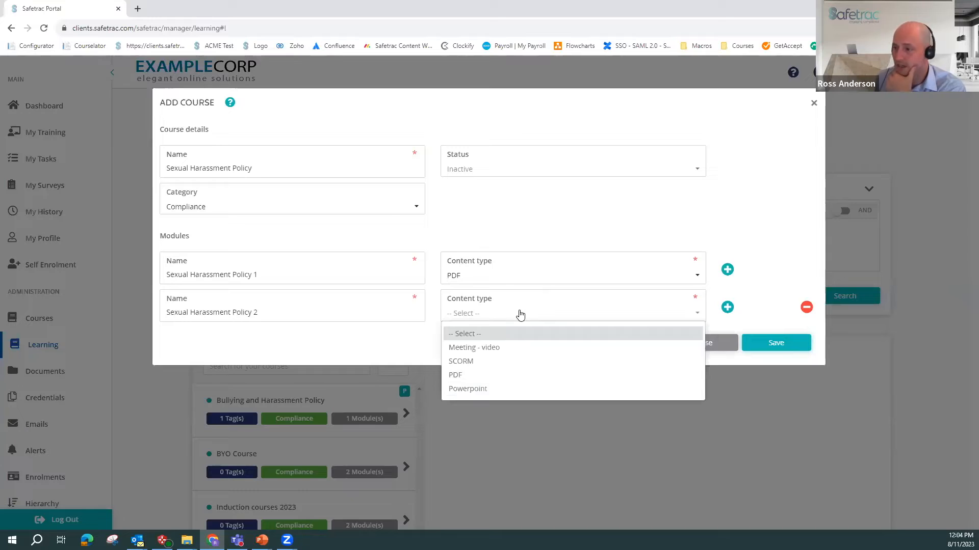
left_click(485, 376)
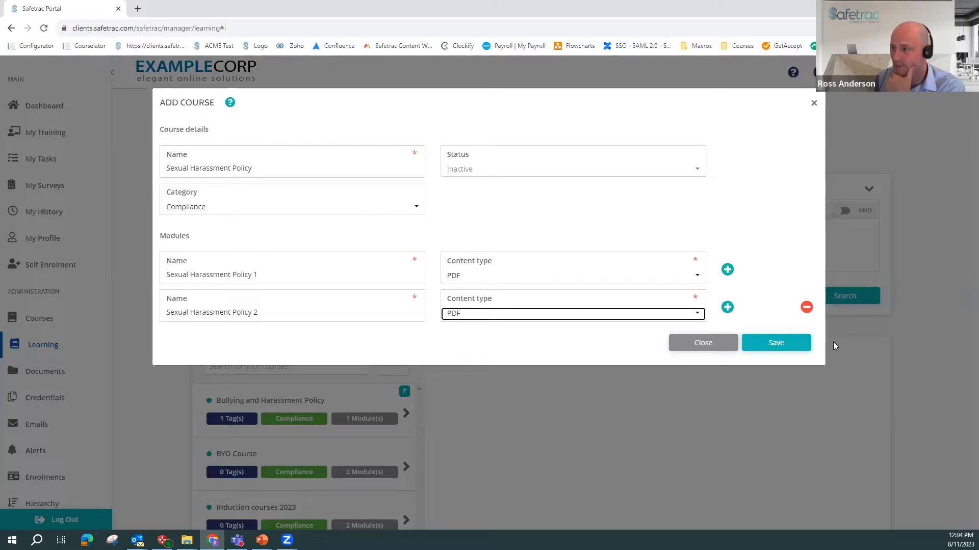
left_click(776, 347)
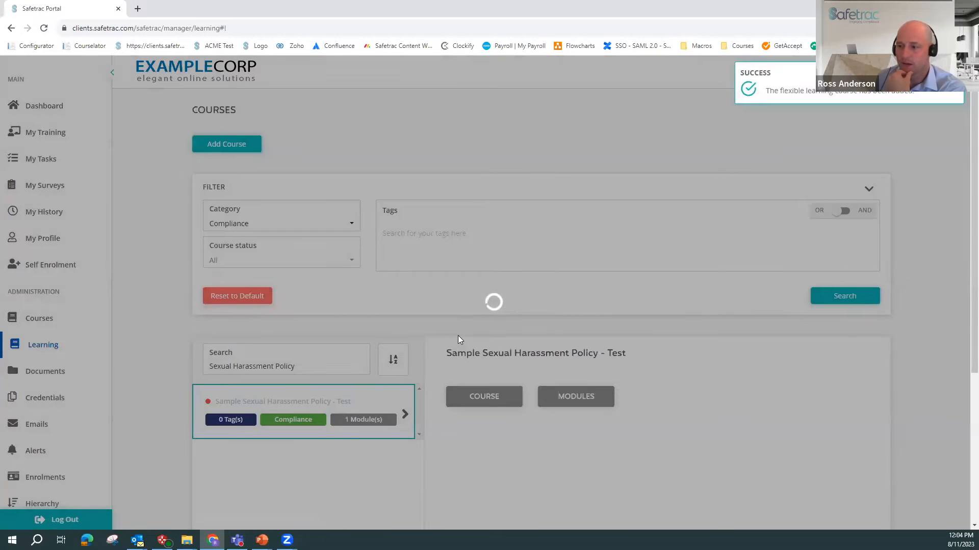
- Set both Status and Policy page to Active for the course Sample Sexual Harassment Policy - Test, and save the course details
scroll(276, 307, "down", 2)
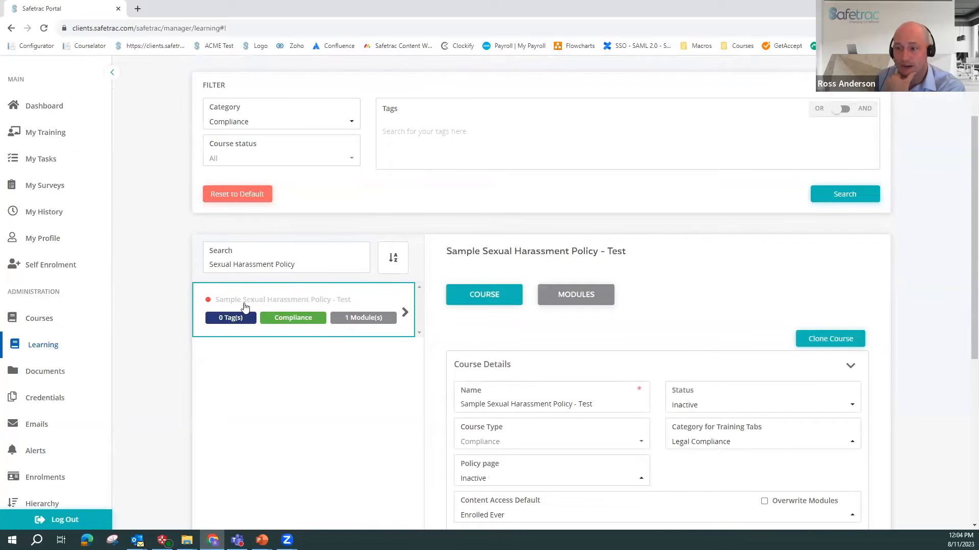
scroll(576, 248, "down", 1)
scroll(586, 246, "down", 1)
left_click(712, 305)
left_click(691, 340)
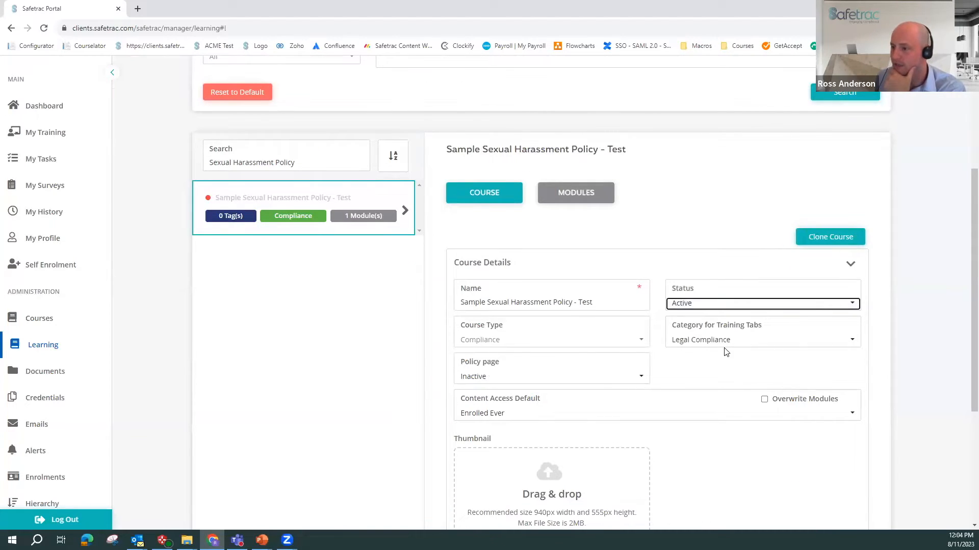
scroll(726, 351, "down", 1)
left_click(632, 326)
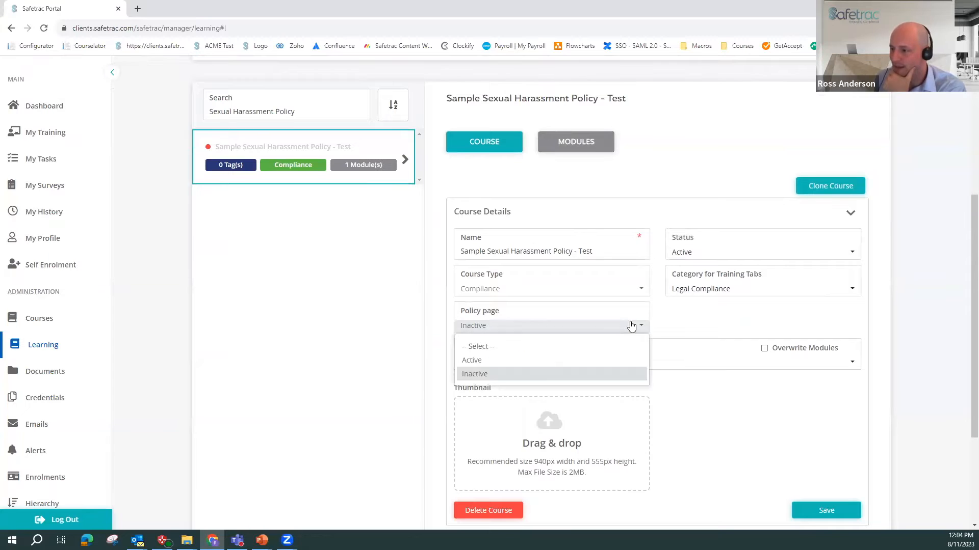
left_click(540, 360)
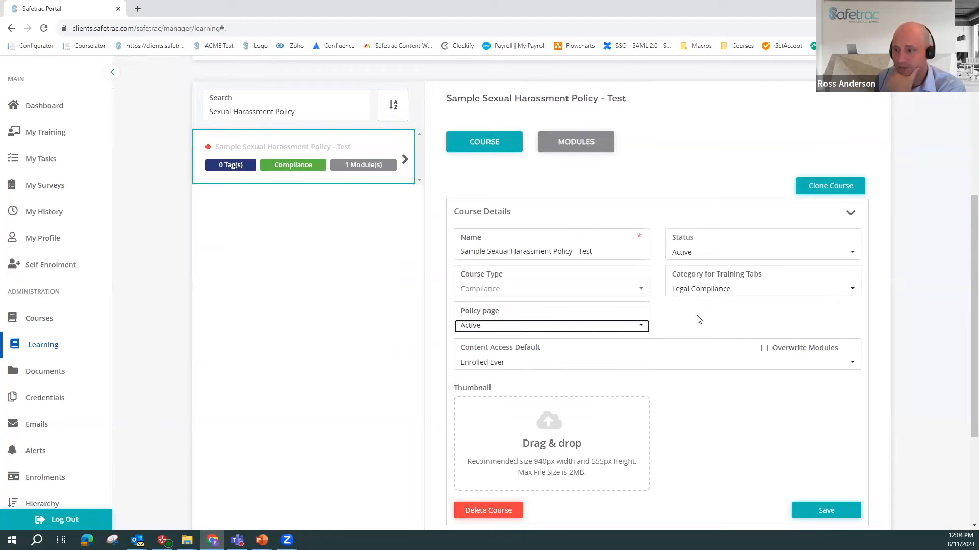
scroll(699, 319, "down", 2)
left_click(825, 407)
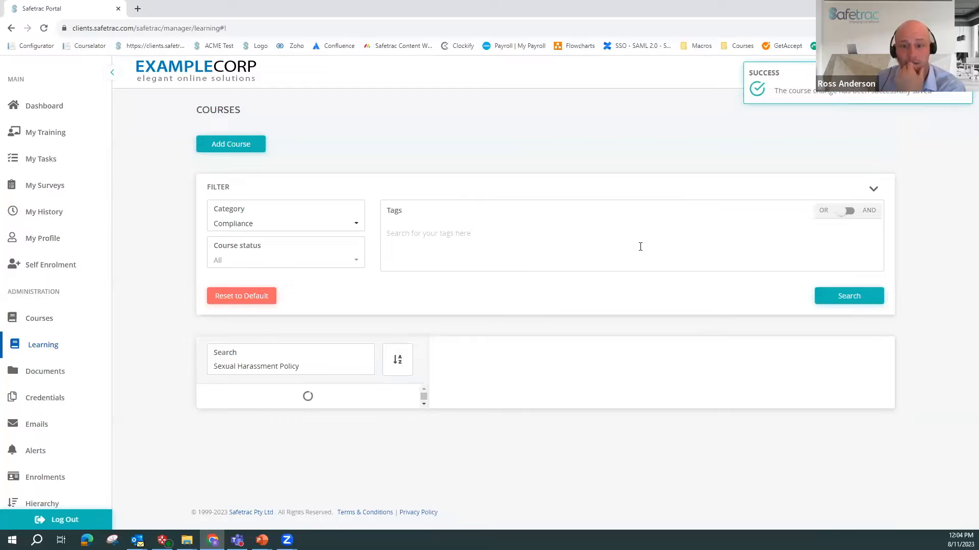
- Reopen the sample course, enter the policy page text "You have been enroled in this course", and save it
left_click(414, 398)
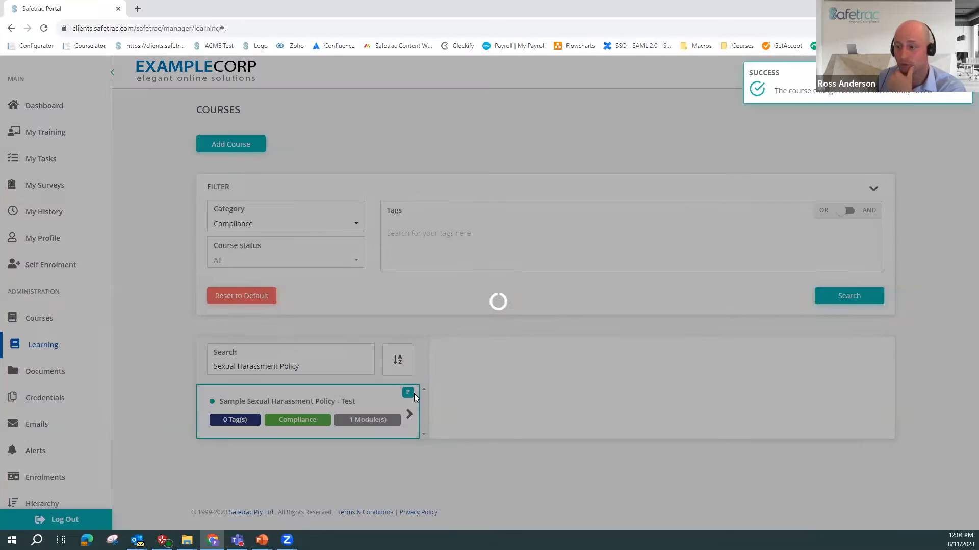
scroll(705, 331, "down", 5)
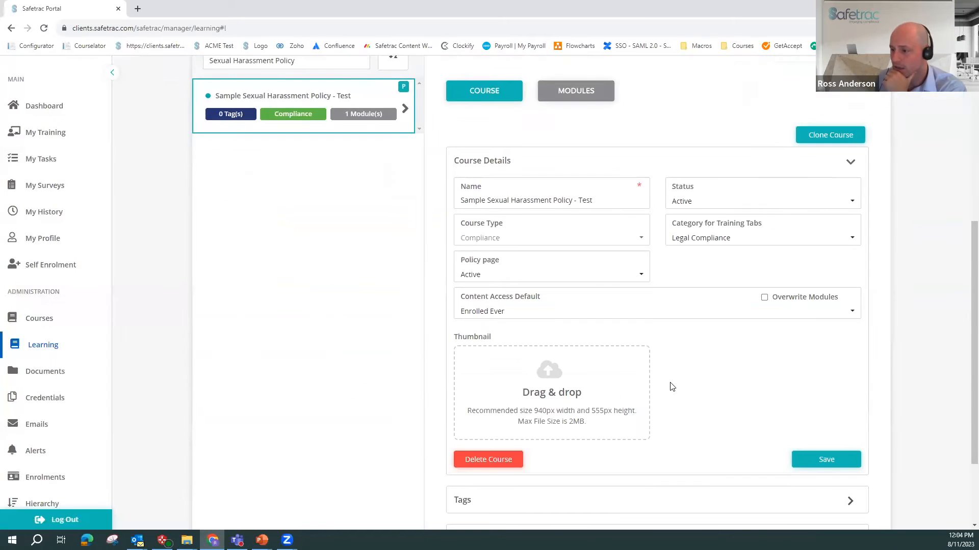
scroll(671, 387, "down", 2)
scroll(723, 249, "up", 2)
scroll(498, 441, "down", 2)
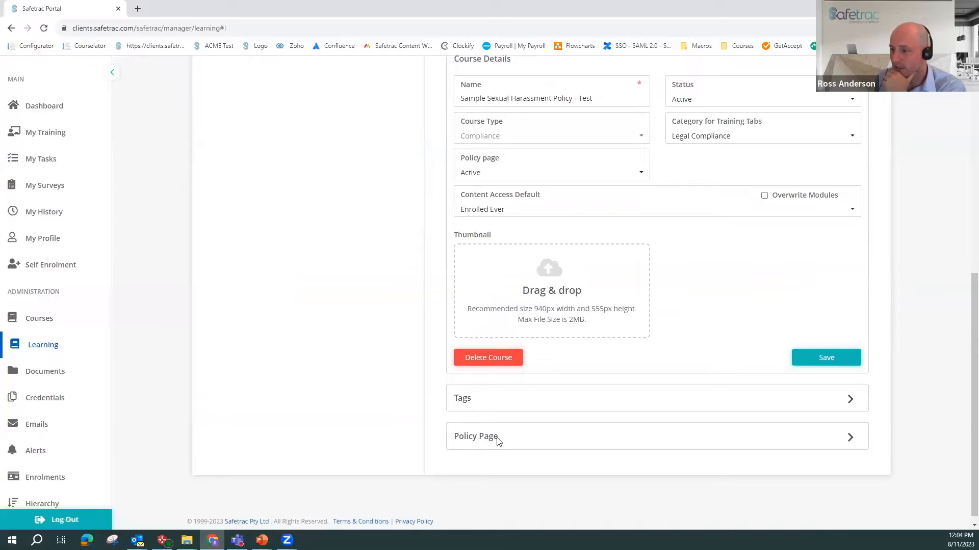
left_click(851, 437)
scroll(637, 433, "down", 1)
left_click(599, 433)
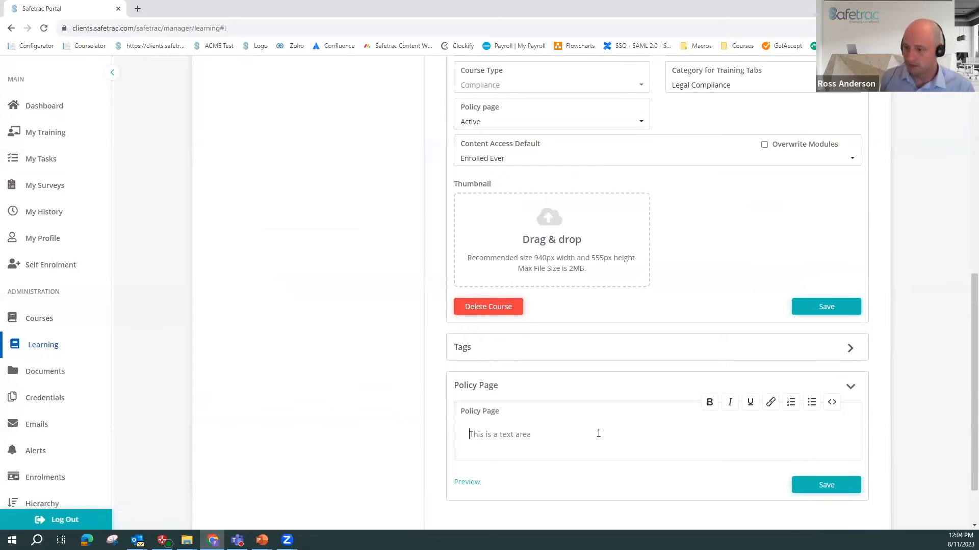
type("You have bee")
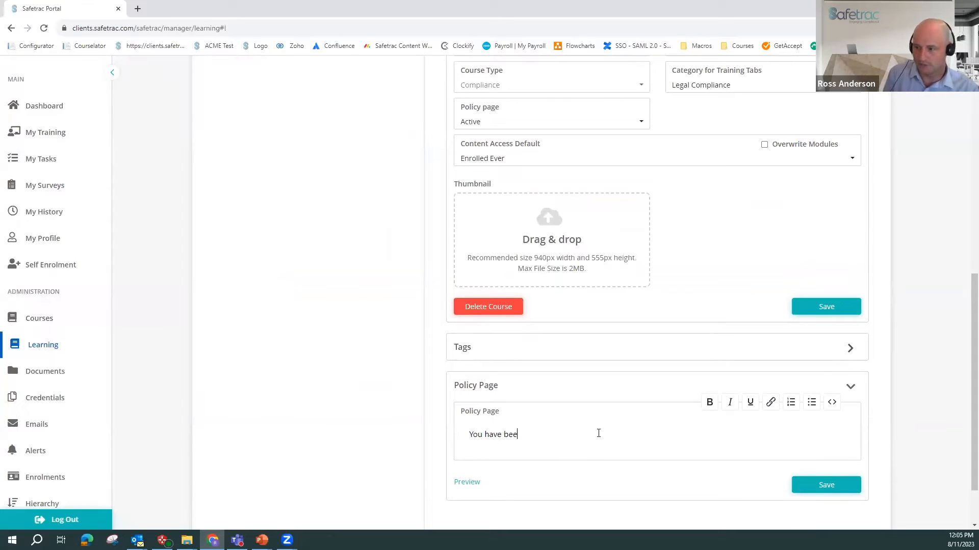
type("n enroled in this course")
left_click(814, 483)
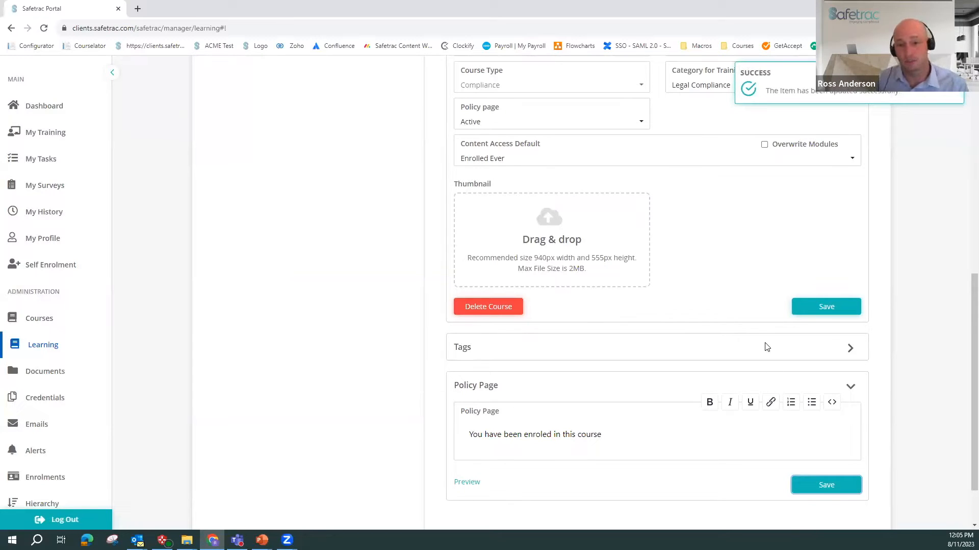
- Set the course's Content Access Default to Active Enrolment Only
scroll(736, 282, "up", 2)
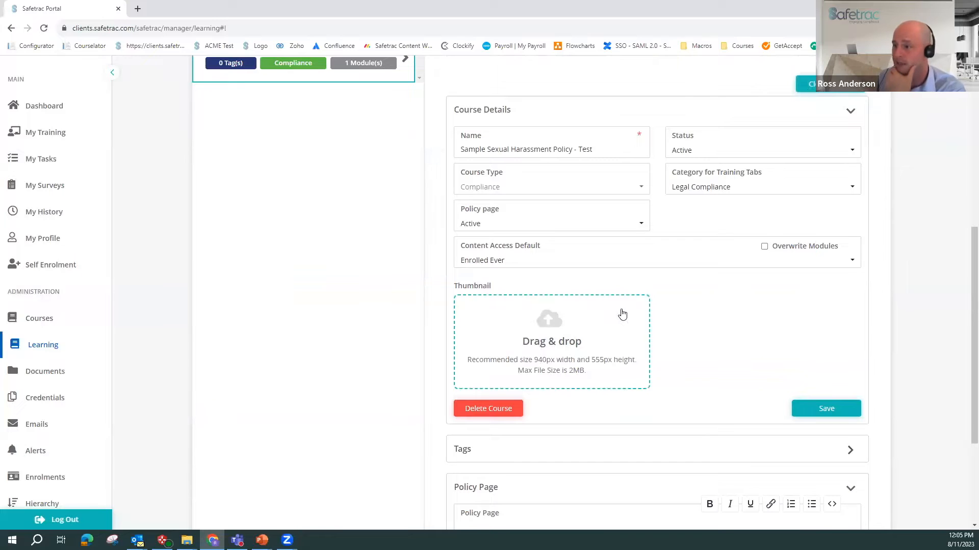
scroll(662, 313, "up", 1)
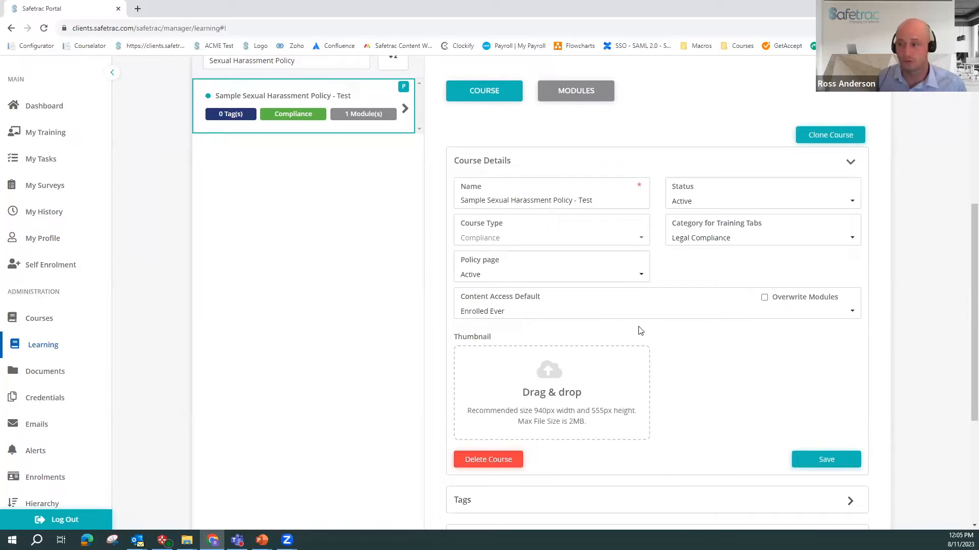
left_click(642, 312)
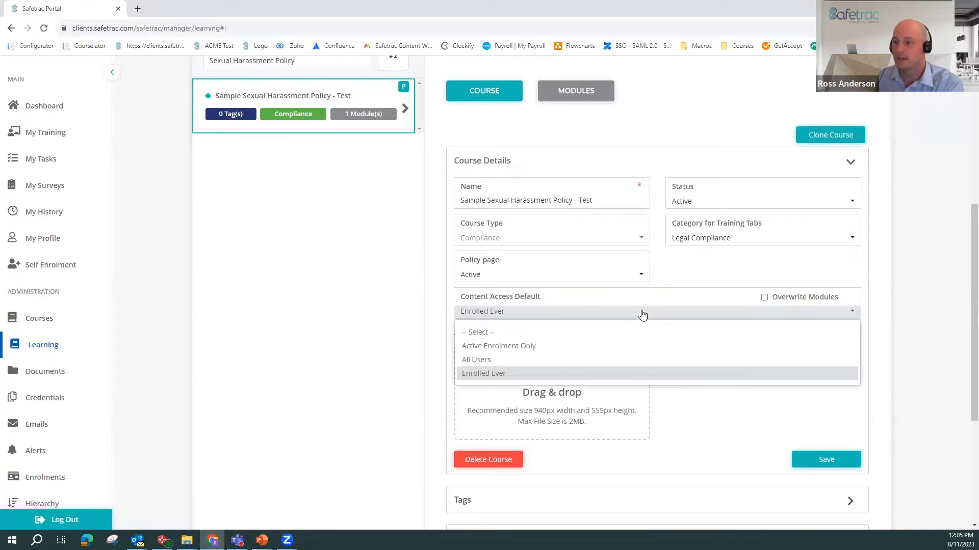
left_click(520, 346)
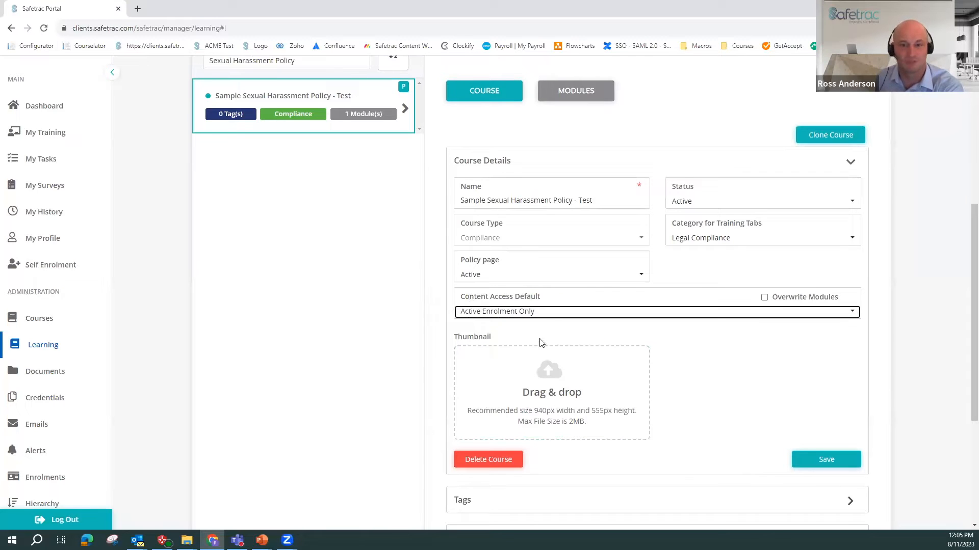
- Set the course's Content Access Default to Enrolled Ever and save the course details
left_click(536, 313)
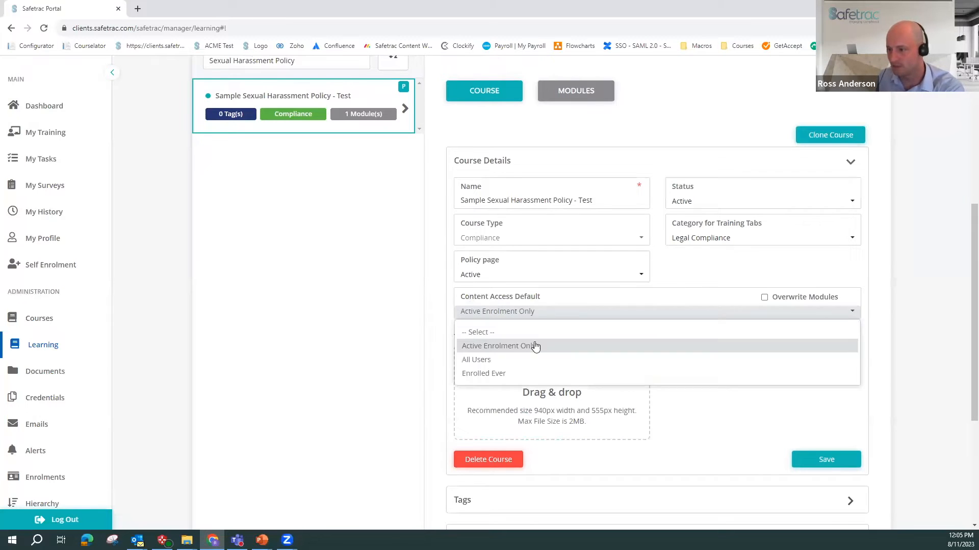
left_click(512, 373)
left_click(826, 459)
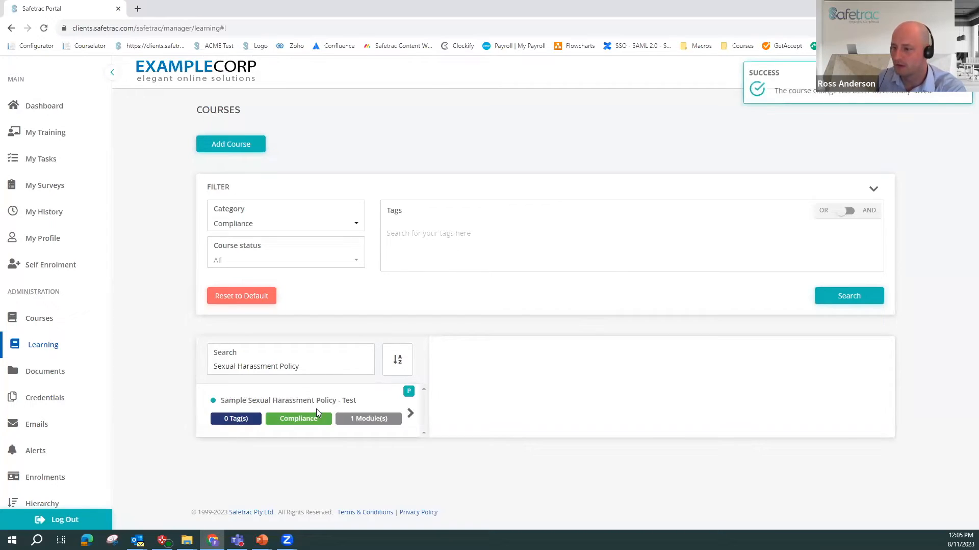
- Reopen the sample course and review the details and settings of its Acknowledgement of policy module
left_click(316, 408)
scroll(591, 320, "down", 1)
left_click(586, 349)
scroll(601, 330, "down", 2)
scroll(734, 265, "down", 1)
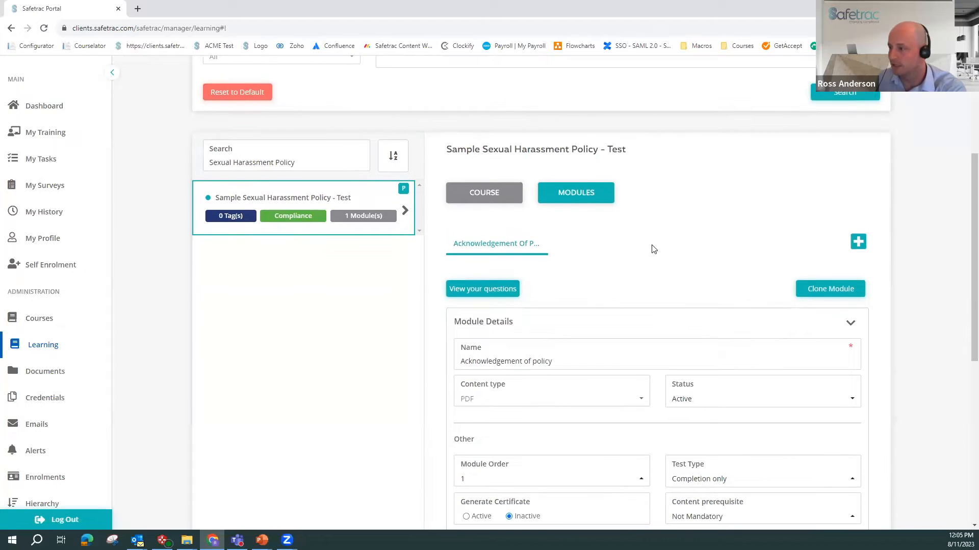
scroll(337, 260, "up", 2)
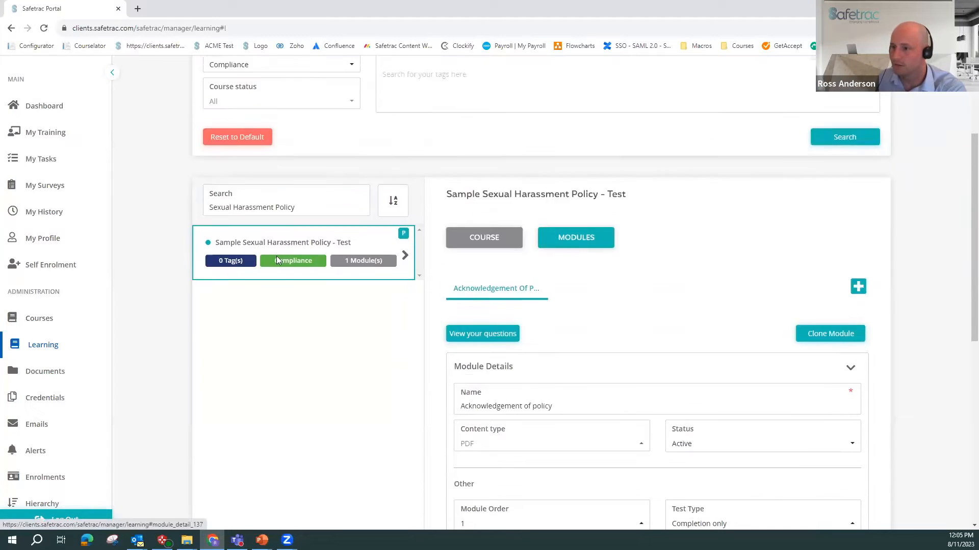
scroll(611, 342, "down", 3)
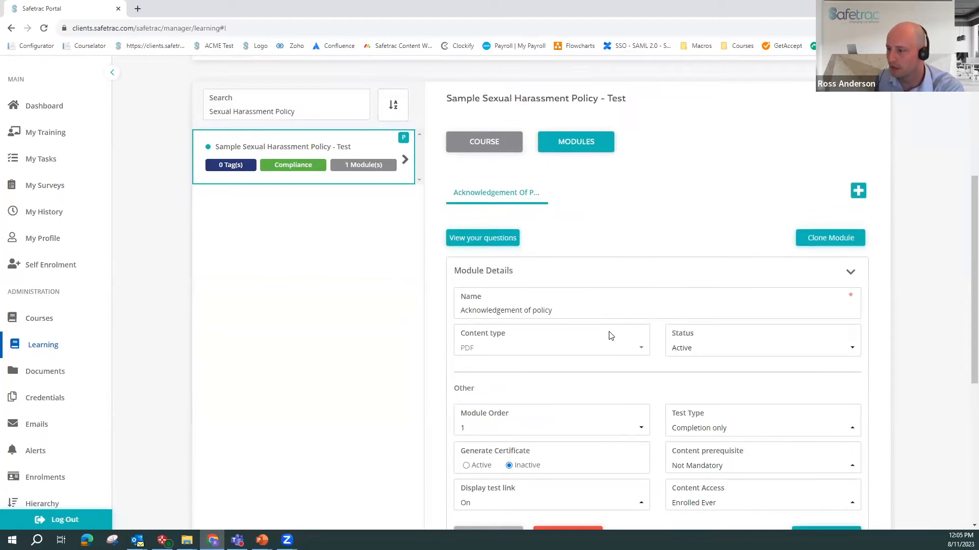
scroll(611, 336, "down", 4)
scroll(609, 335, "up", 5)
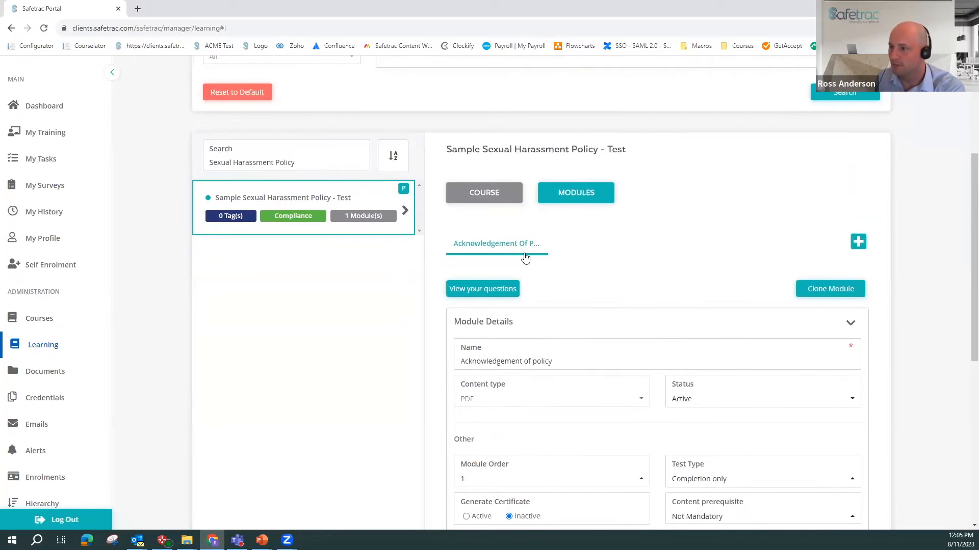
scroll(658, 265, "up", 1)
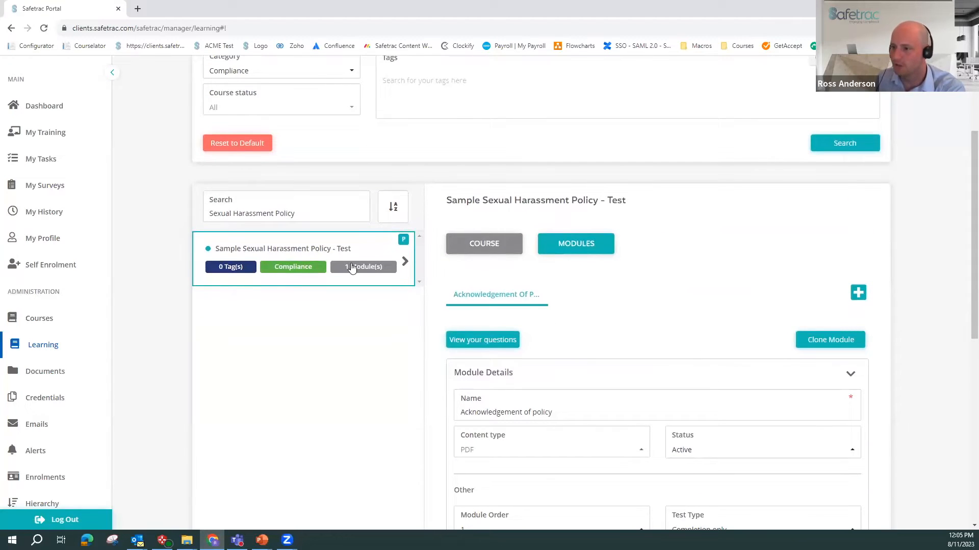
scroll(545, 330, "down", 1)
scroll(740, 305, "down", 1)
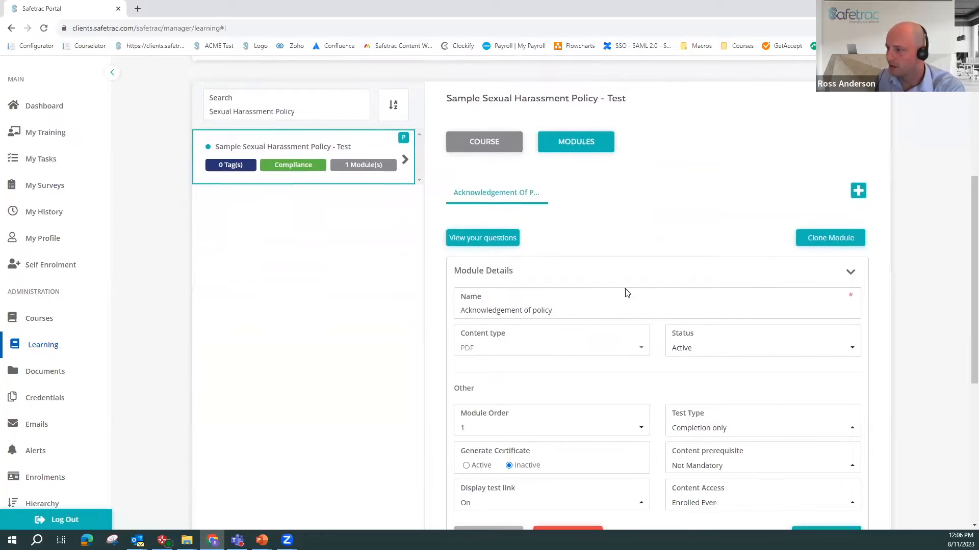
- Set the Acknowledgement of policy module's Test Type to Automated and save the module details
scroll(731, 303, "down", 1)
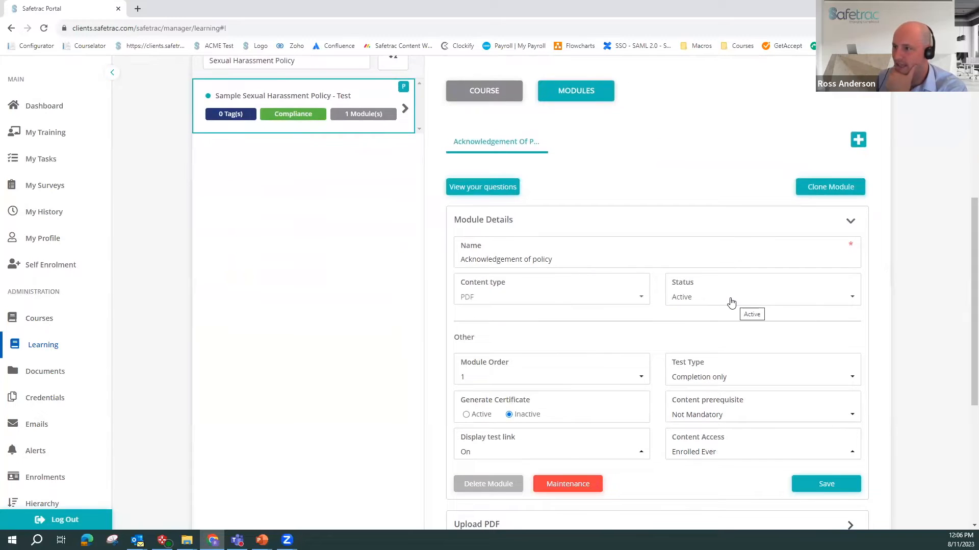
scroll(730, 298, "up", 1)
scroll(564, 339, "down", 2)
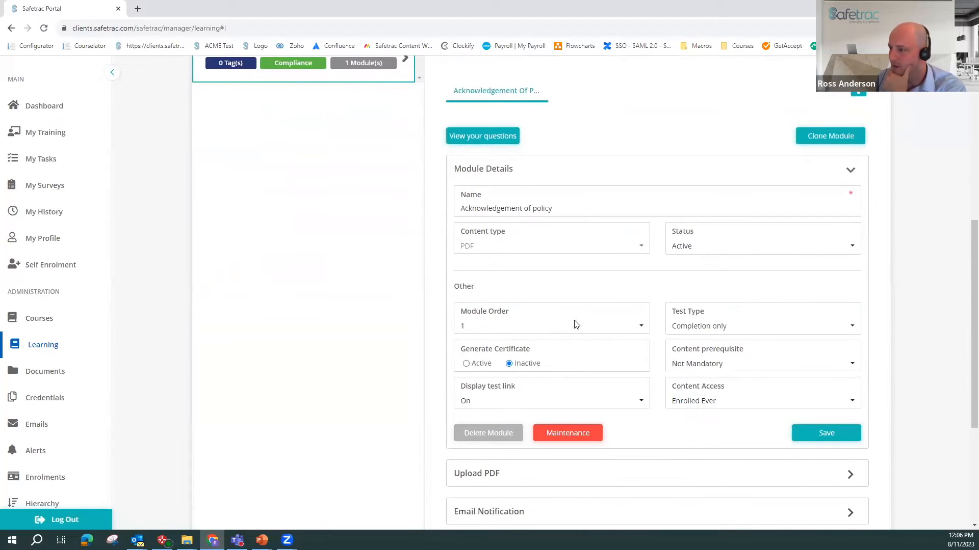
left_click(736, 327)
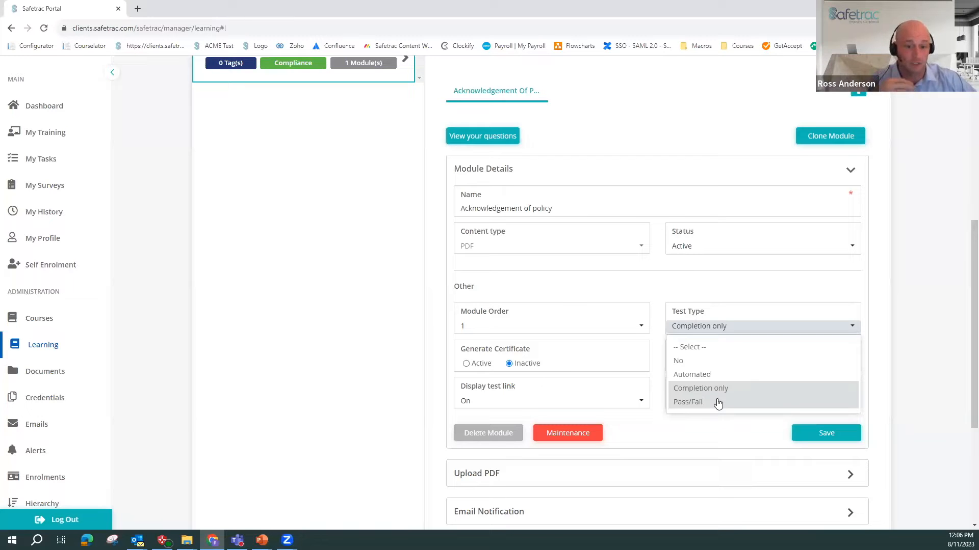
left_click(681, 375)
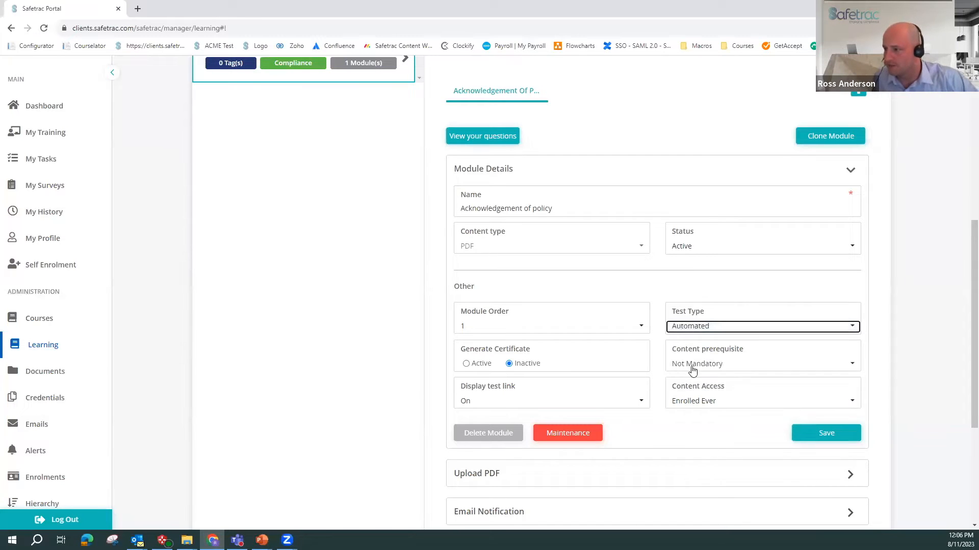
left_click(669, 295)
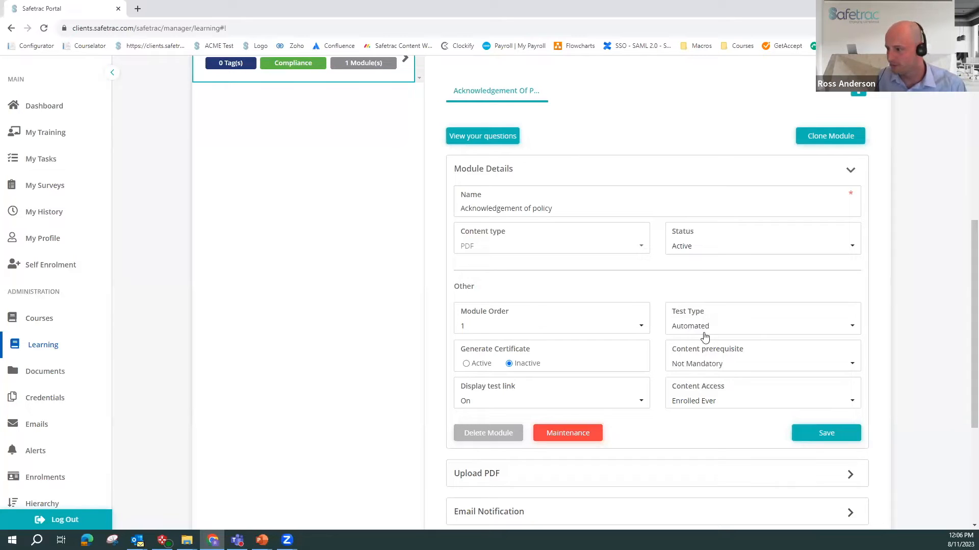
left_click(841, 433)
- View the Acknowledgement of policy module's questions and open them for editing in the test builder
scroll(629, 236, "up", 2)
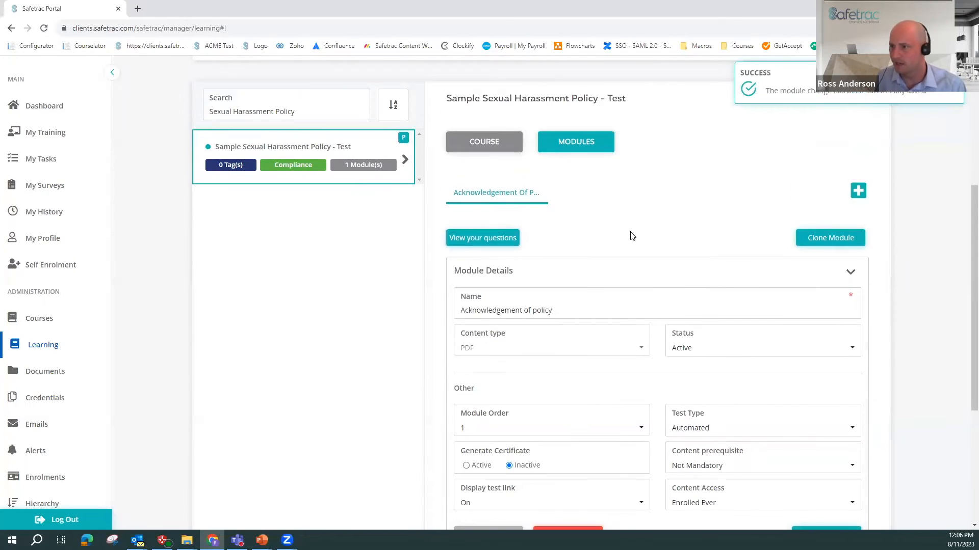
left_click(468, 239)
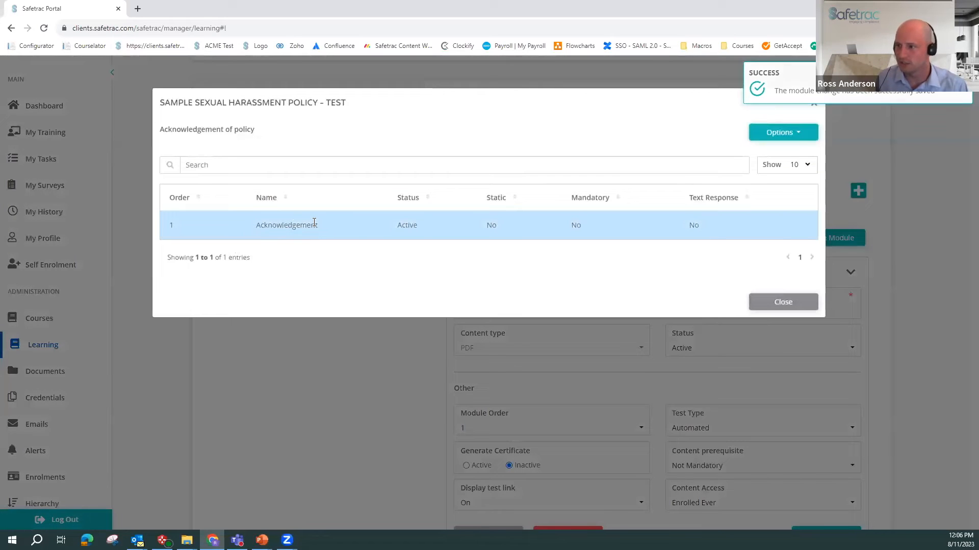
left_click(796, 136)
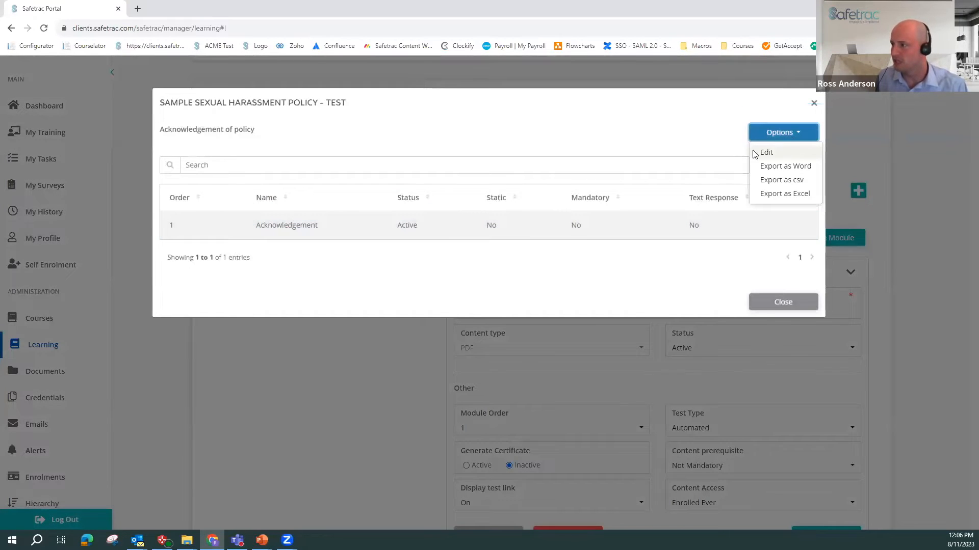
left_click(777, 153)
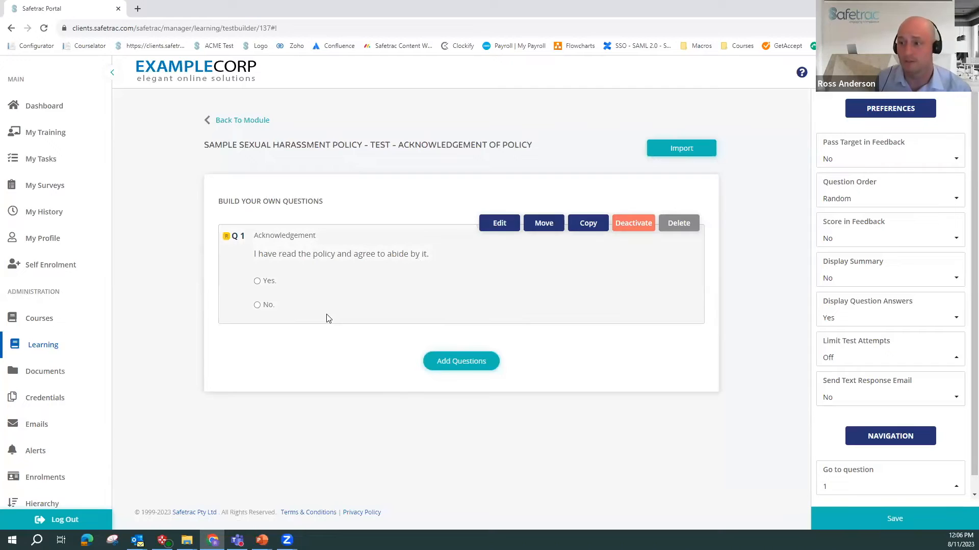
left_click(461, 363)
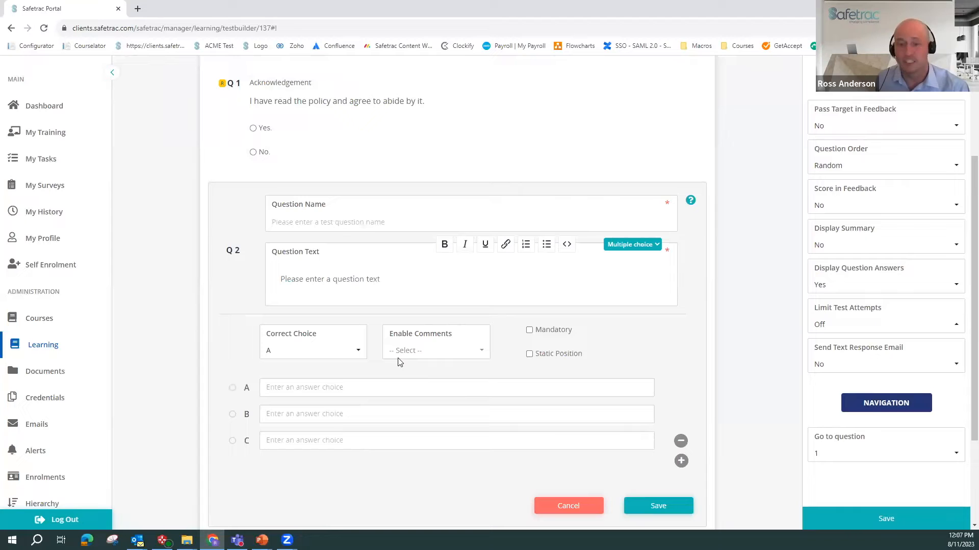
left_click(585, 512)
left_click(442, 170)
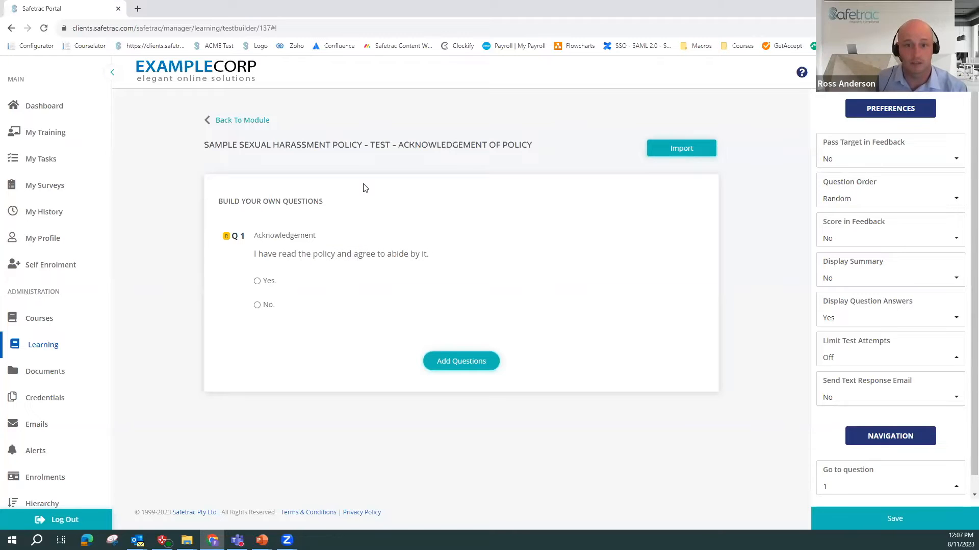
- Return to the Acknowledgement of policy module and set Generate Certificate to Active
left_click(240, 121)
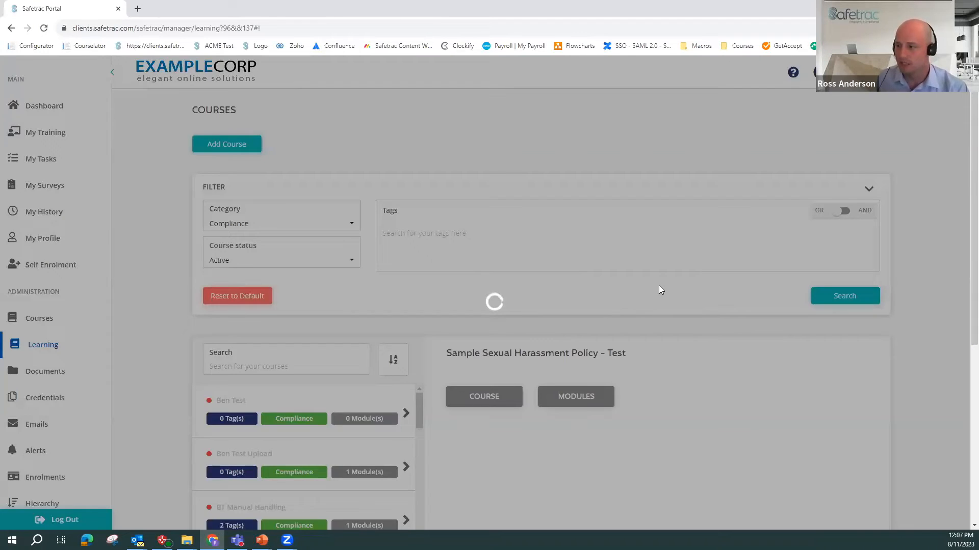
scroll(696, 289, "down", 2)
scroll(697, 289, "down", 4)
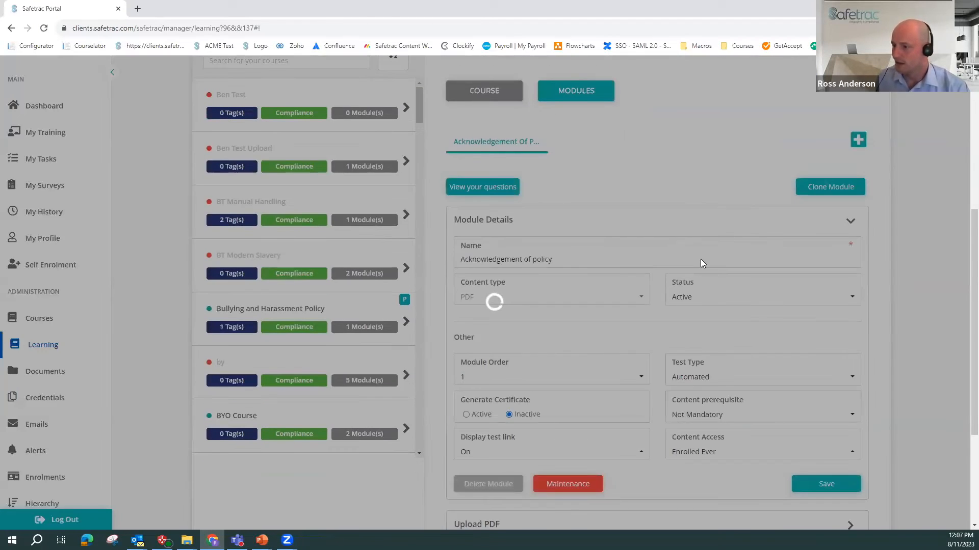
scroll(615, 228, "down", 2)
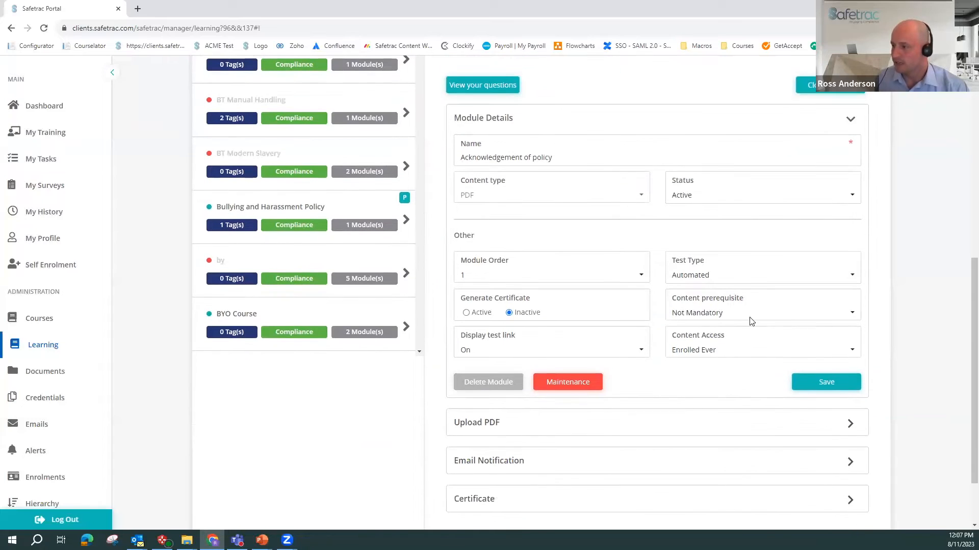
left_click(467, 315)
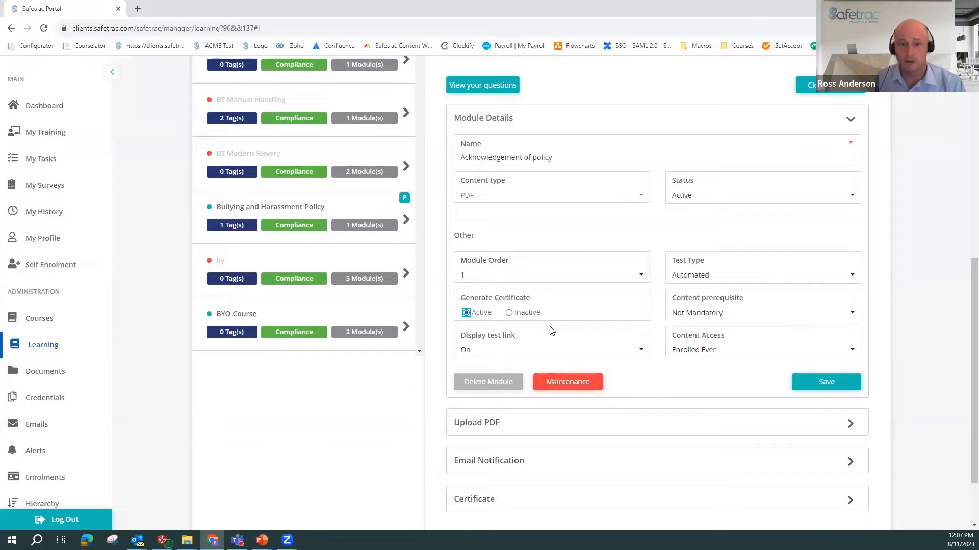
- Set the module's Content prerequisite to Viewed Once
left_click_drag(671, 301, 751, 309)
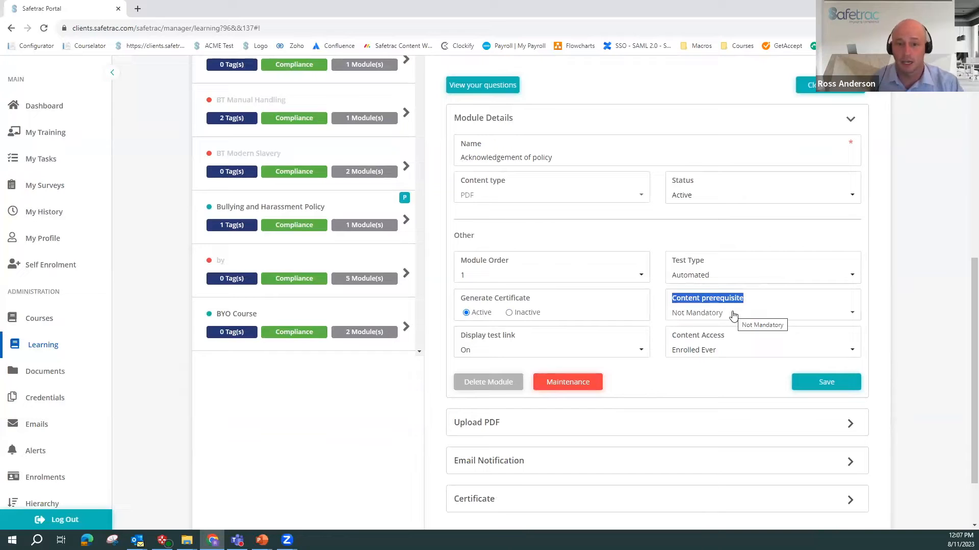
left_click(733, 315)
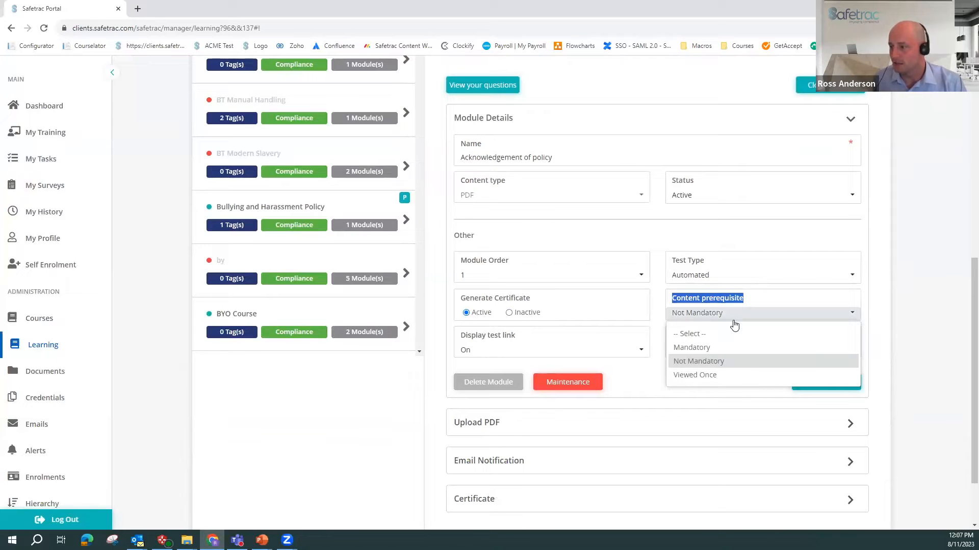
left_click(710, 376)
left_click(755, 299)
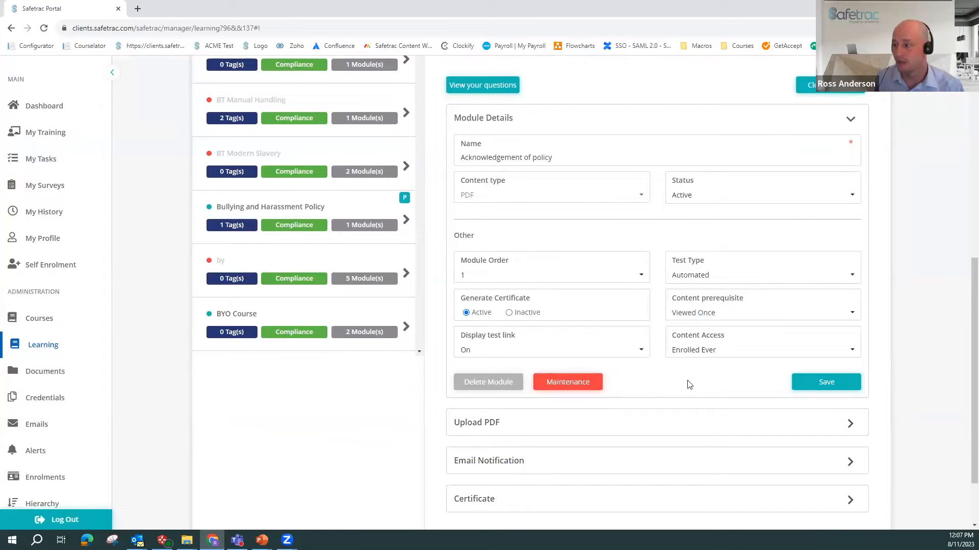
- Switch the Content prerequisite to Mandatory and back to Viewed Once
left_click(711, 313)
left_click(699, 346)
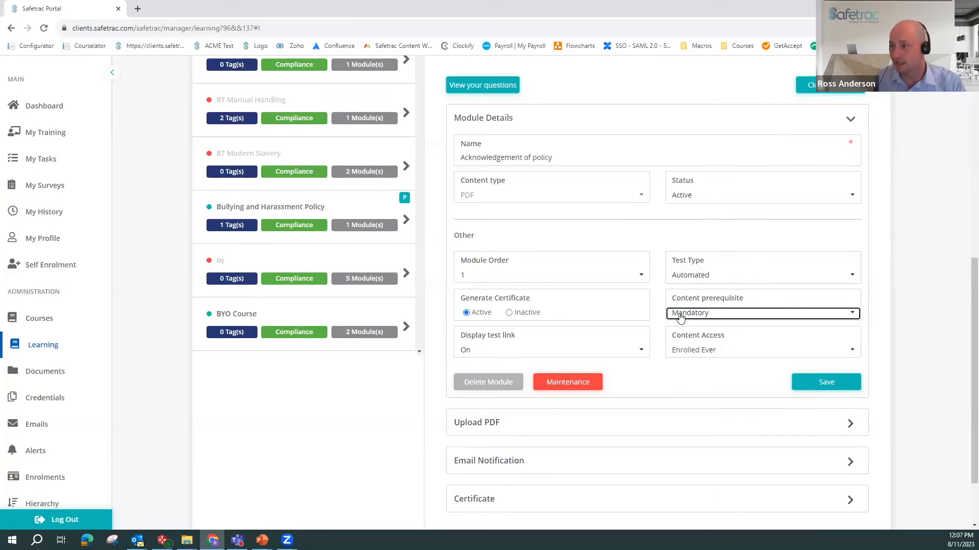
left_click(705, 314)
left_click(706, 375)
left_click(666, 386)
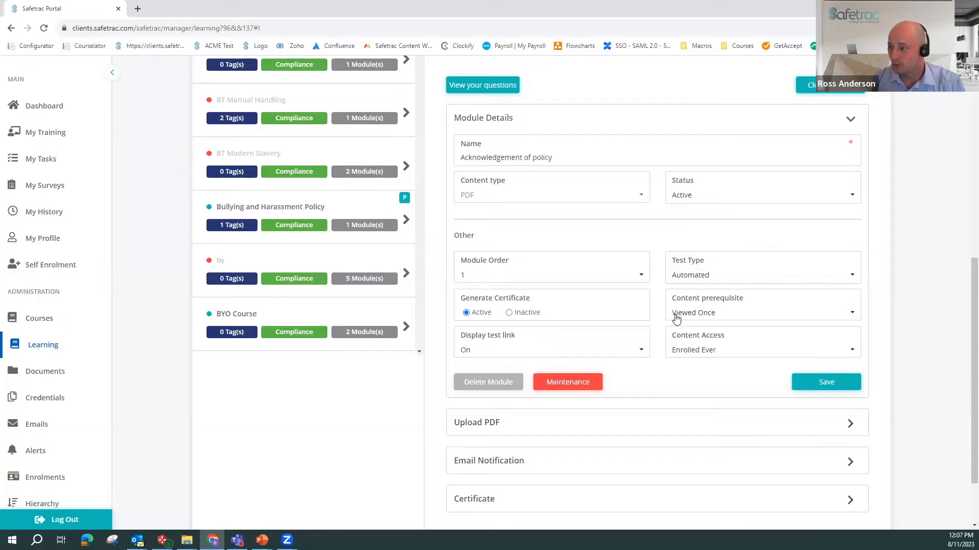
- Switch Display test link to Display after first attempt and back to On, and save the module details
left_click(621, 350)
left_click(488, 414)
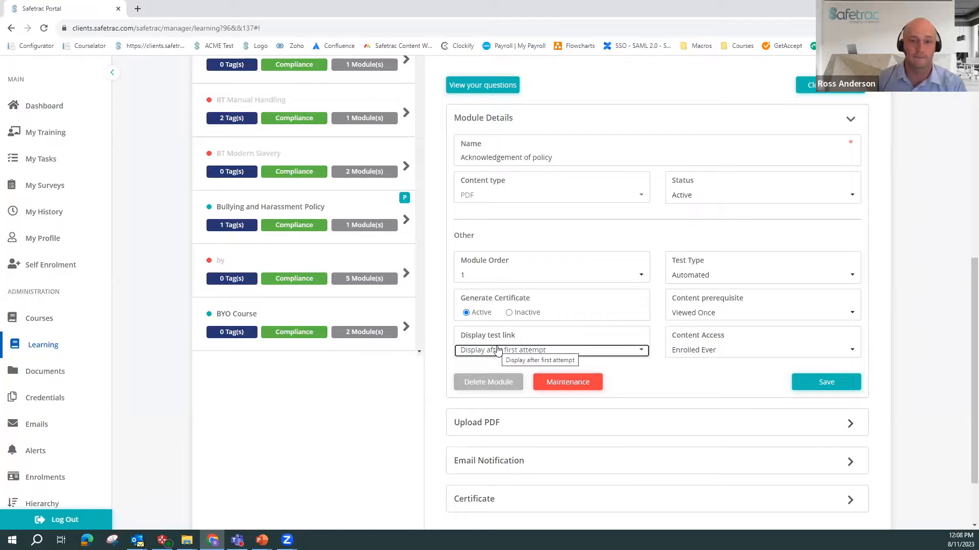
left_click(498, 351)
left_click(476, 398)
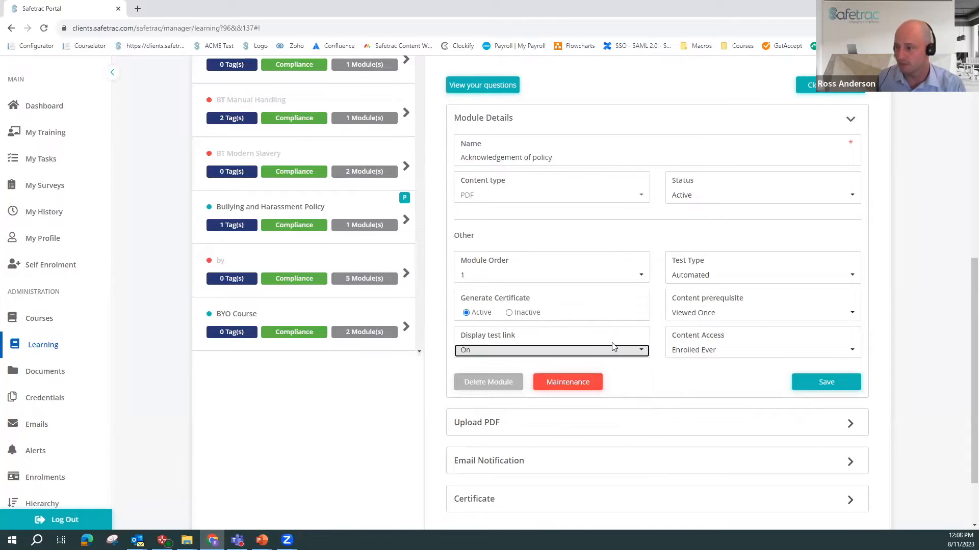
left_click(815, 383)
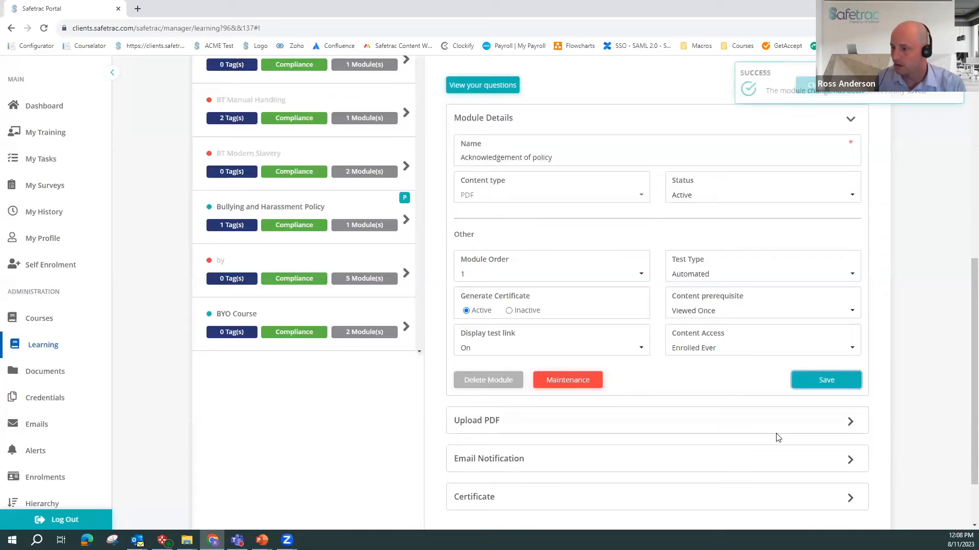
- Upload Example - Sexual Harassment Policy.pdf from the Sample Policy folder as a new version of the module's PDF
scroll(750, 396, "down", 1)
left_click(850, 372)
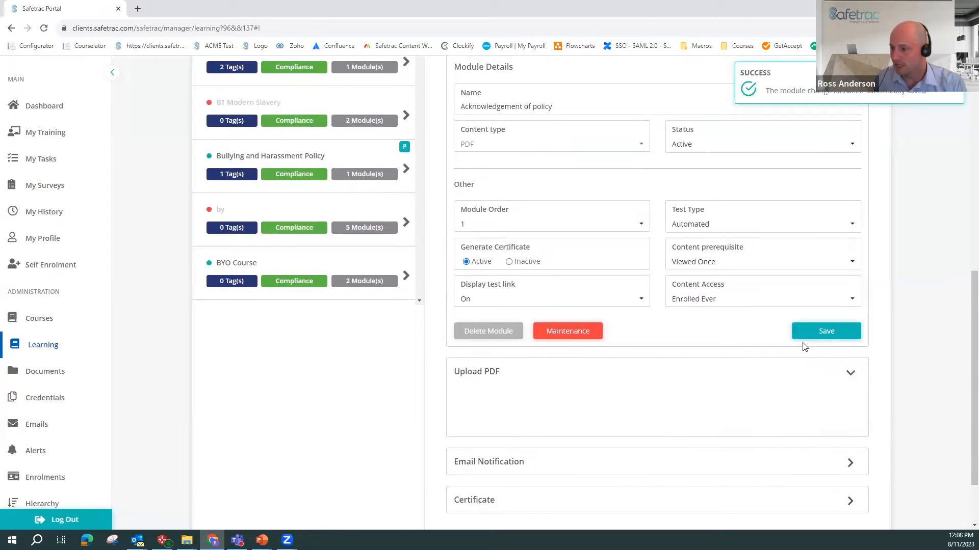
scroll(748, 363, "down", 2)
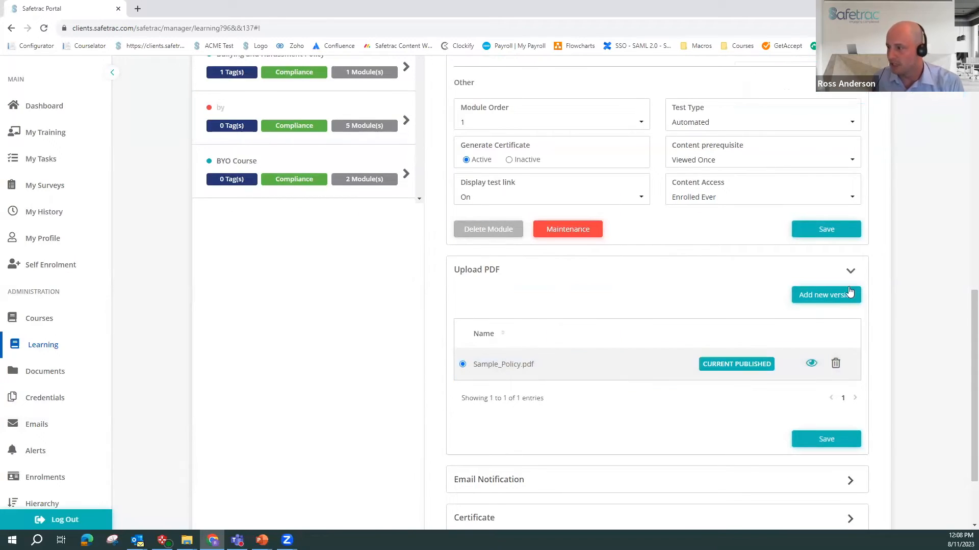
left_click(816, 297)
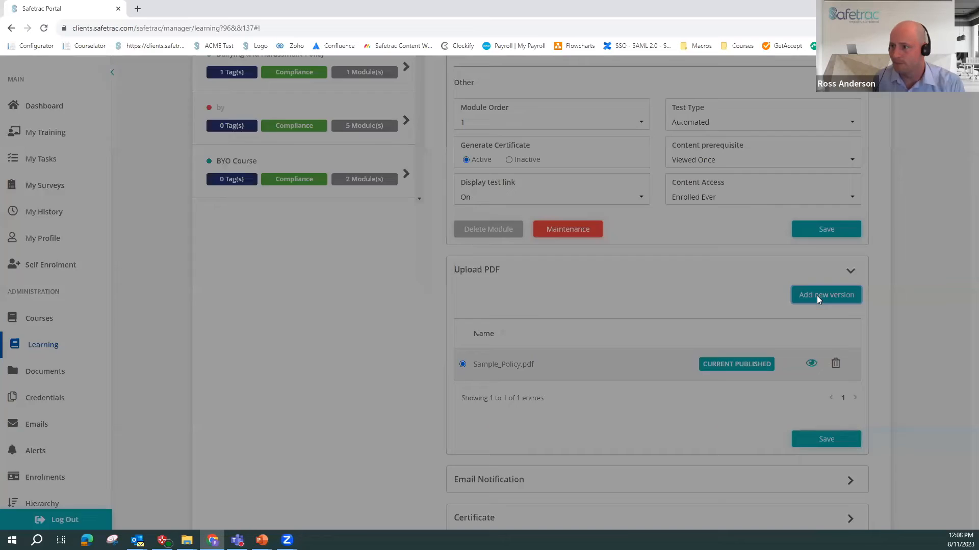
left_click(187, 541)
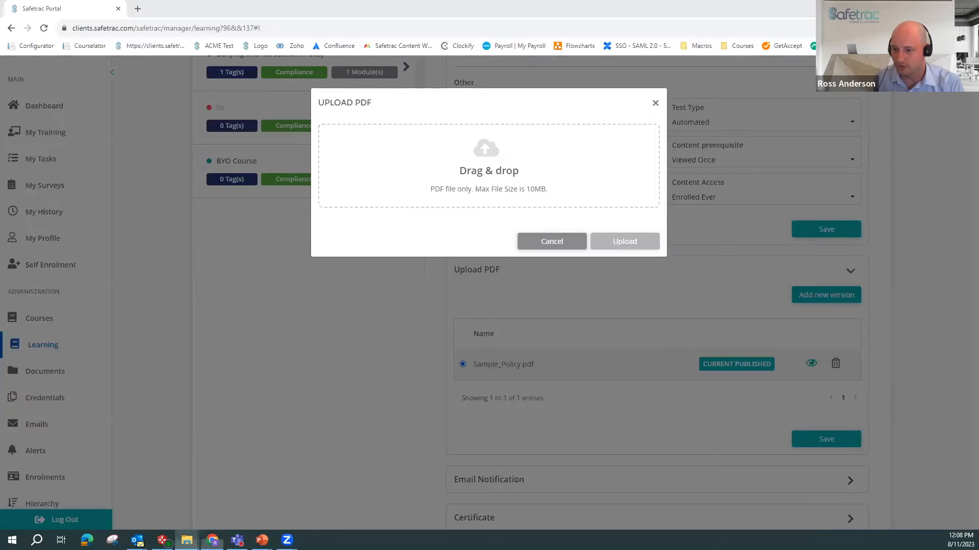
left_click(242, 499)
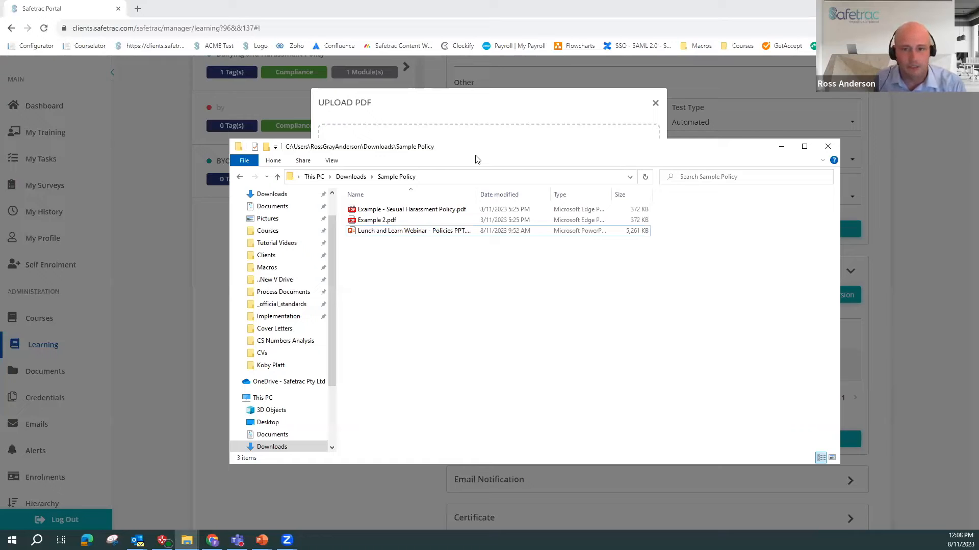
left_click_drag(476, 159, 0, 158)
left_click_drag(192, 202, 454, 168)
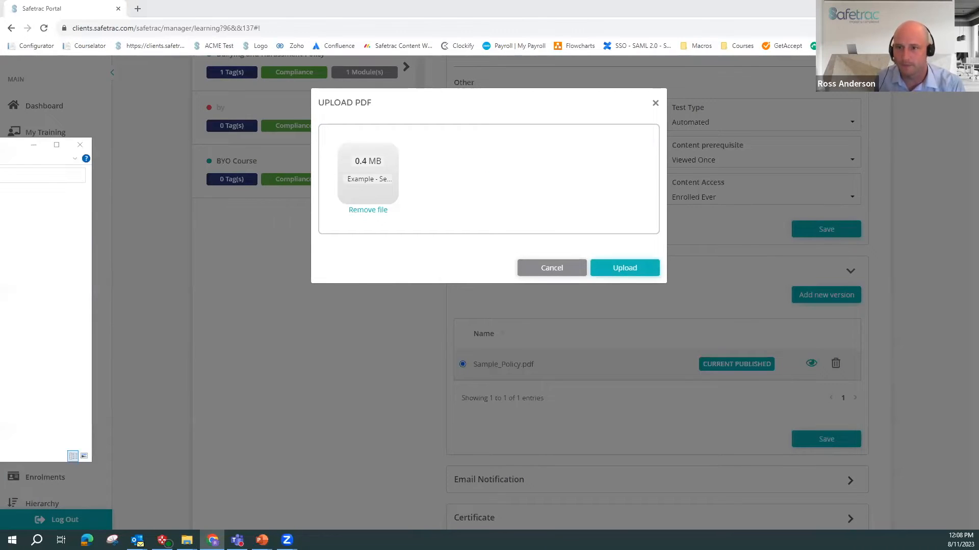
left_click(624, 269)
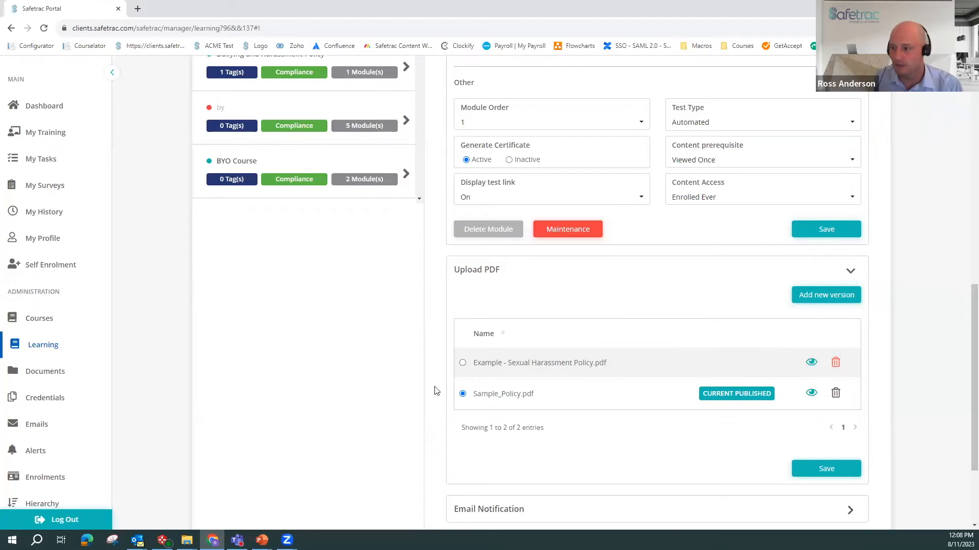
- Select and preview Example - Sexual Harassment Policy.pdf, and save it as the module's current published version
left_click(462, 363)
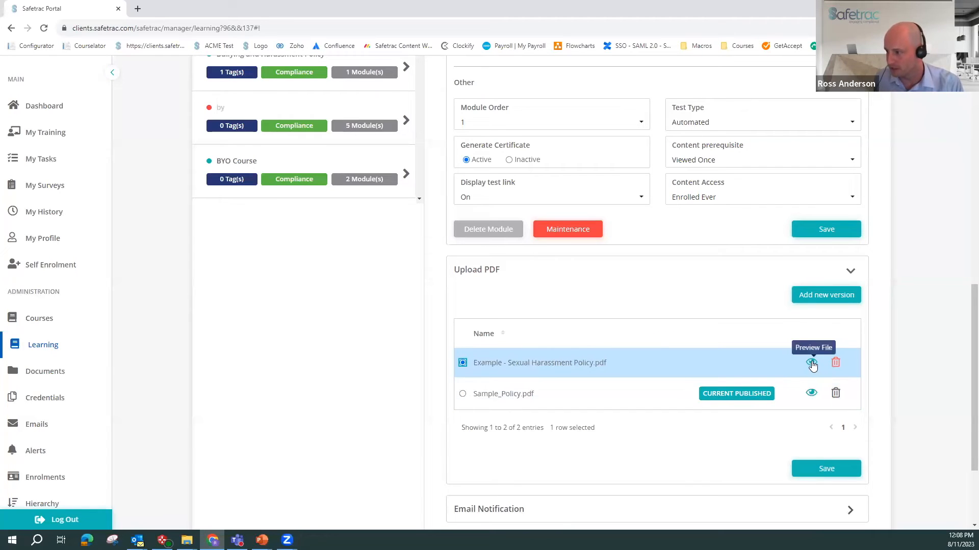
left_click(811, 362)
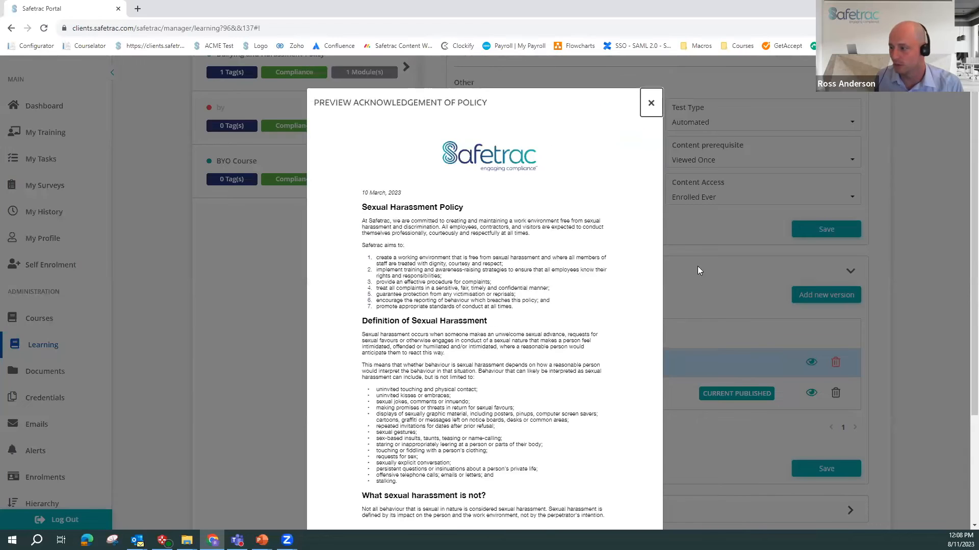
left_click(650, 101)
left_click(827, 468)
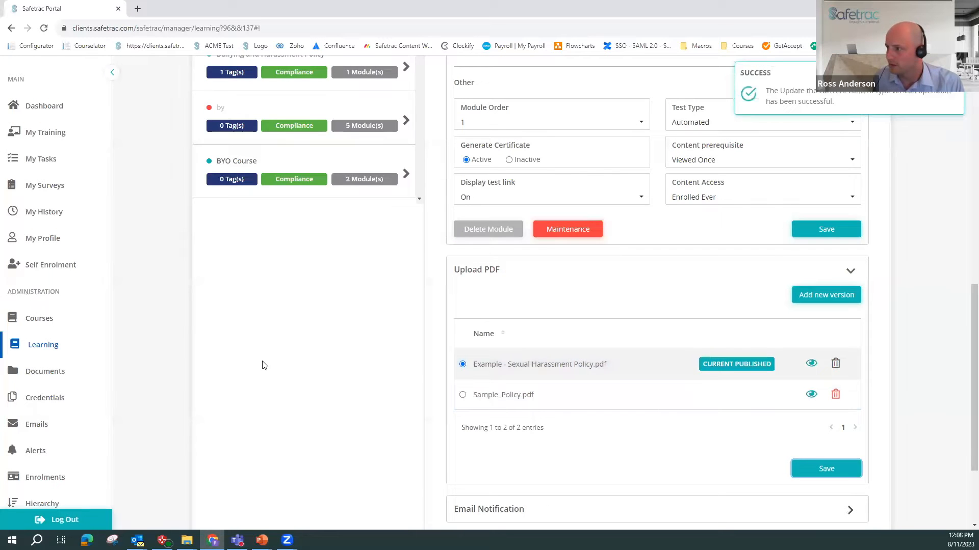
- Open the module's Email Notification settings and review the notification types
scroll(275, 350, "down", 1)
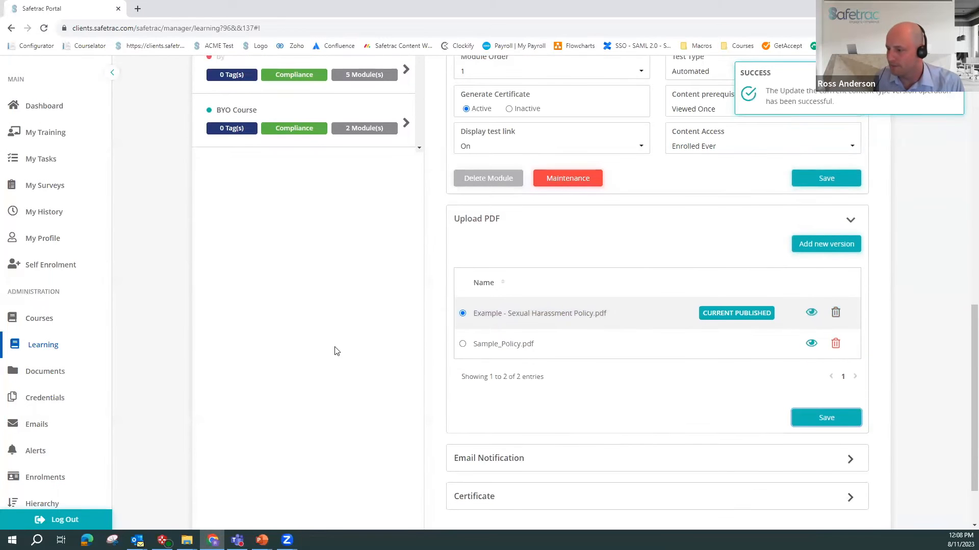
left_click(850, 459)
scroll(896, 409, "down", 2)
scroll(887, 397, "down", 2)
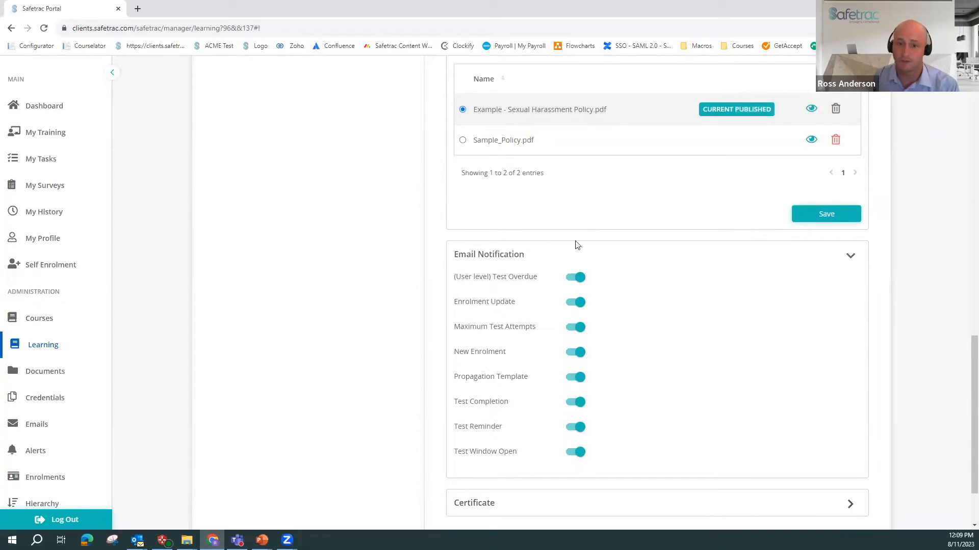
- Clone the Acknowledgement of policy module of the Sample Sexual Harassment Policy - Test course
scroll(576, 245, "down", 1)
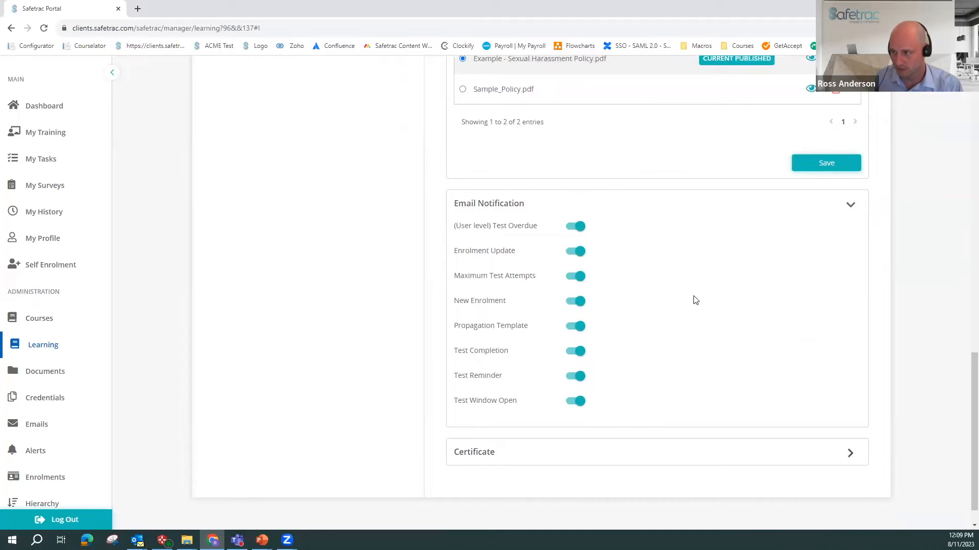
scroll(694, 299, "up", 10)
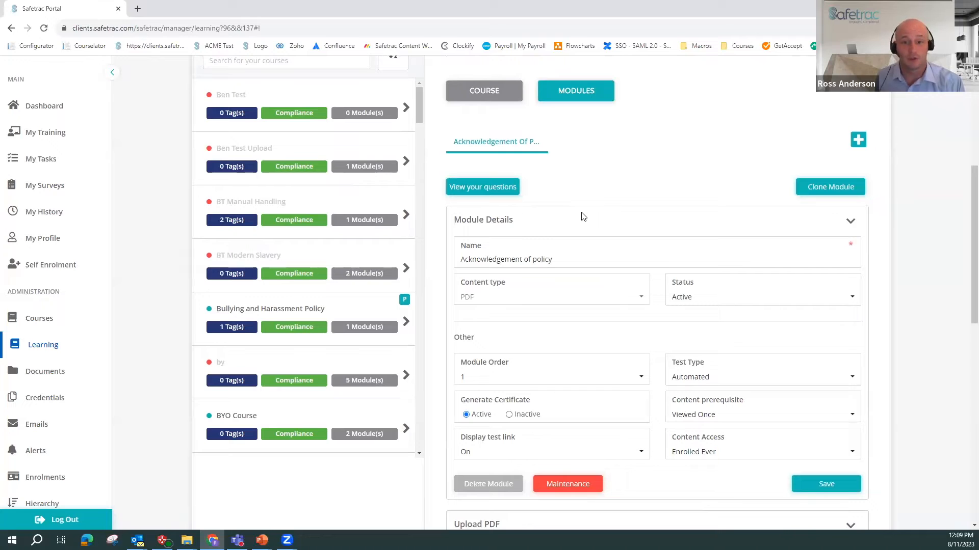
left_click(829, 187)
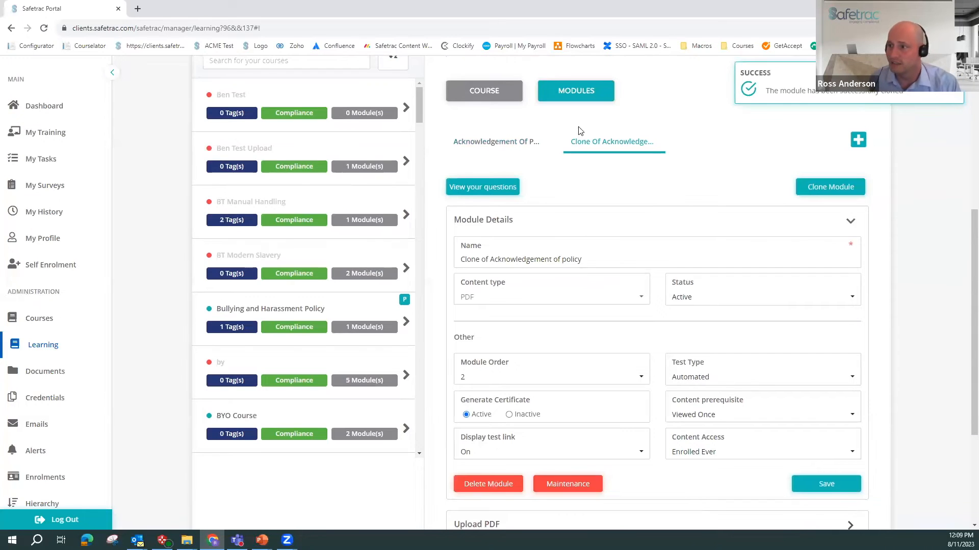
- Upload Example 2.pdf as a new PDF version of the cloned module, and select and save it as the published version
scroll(589, 310, "down", 2)
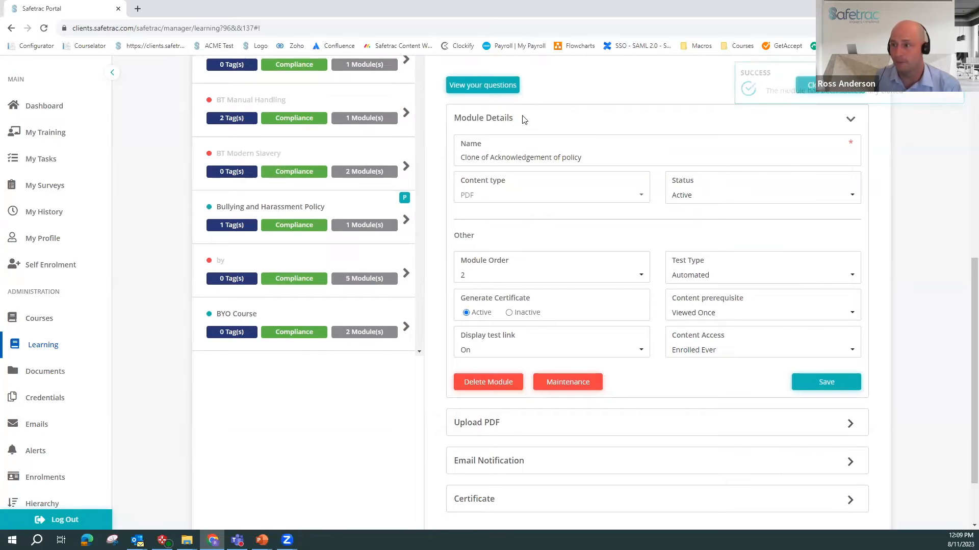
scroll(612, 306, "down", 2)
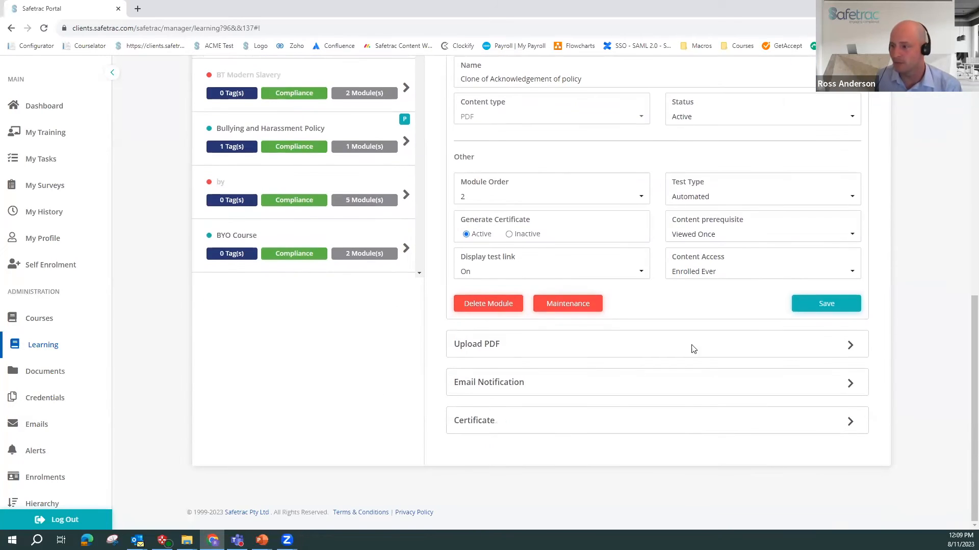
left_click(840, 348)
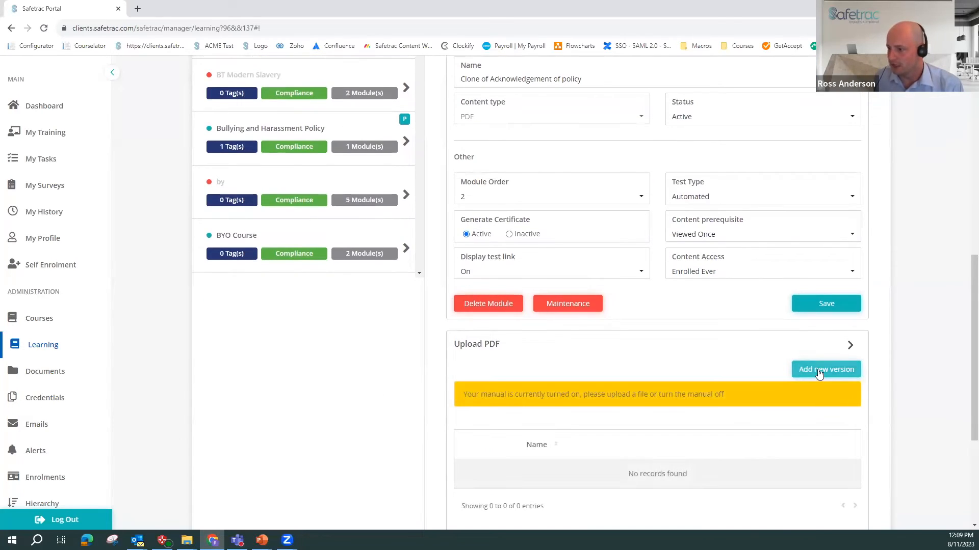
left_click(812, 372)
mouse_move(187, 540)
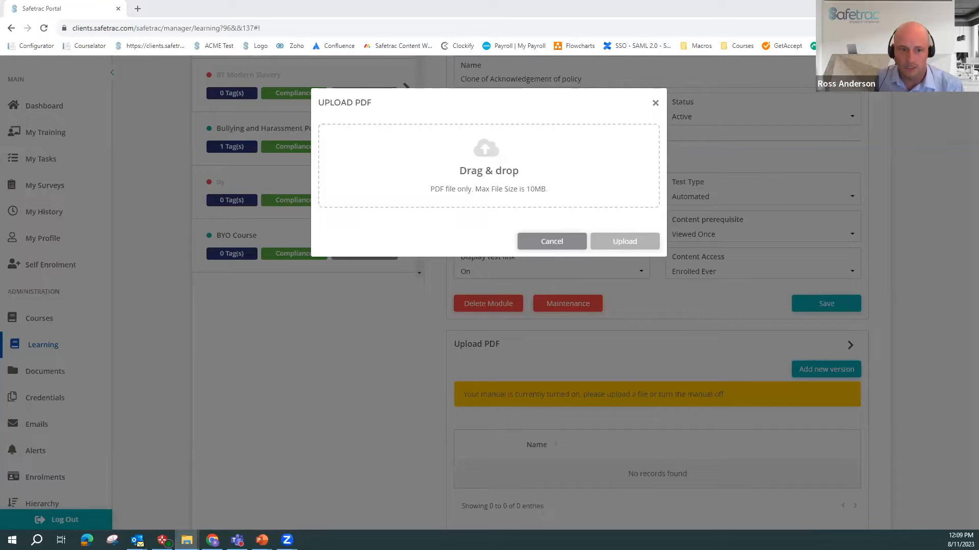
left_click_drag(419, 156, 435, 153)
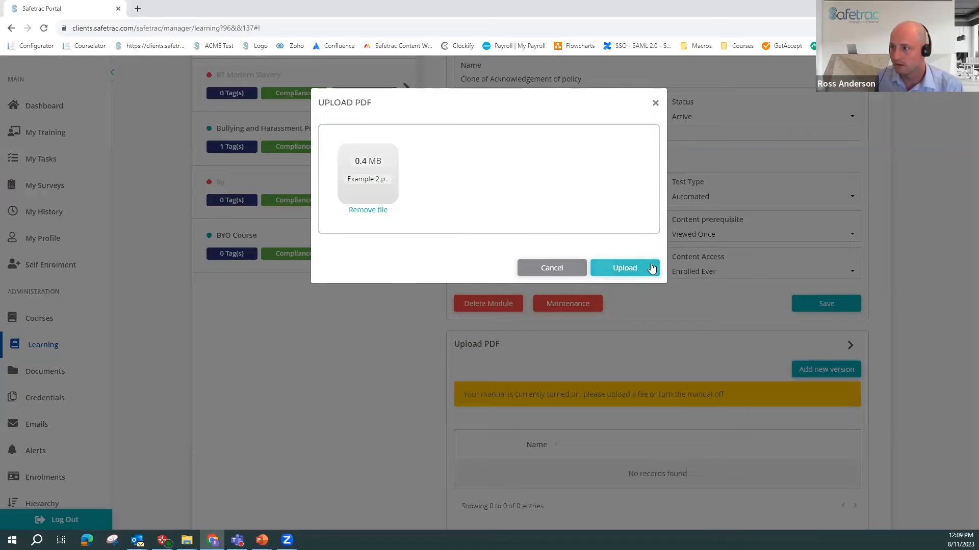
left_click(643, 258)
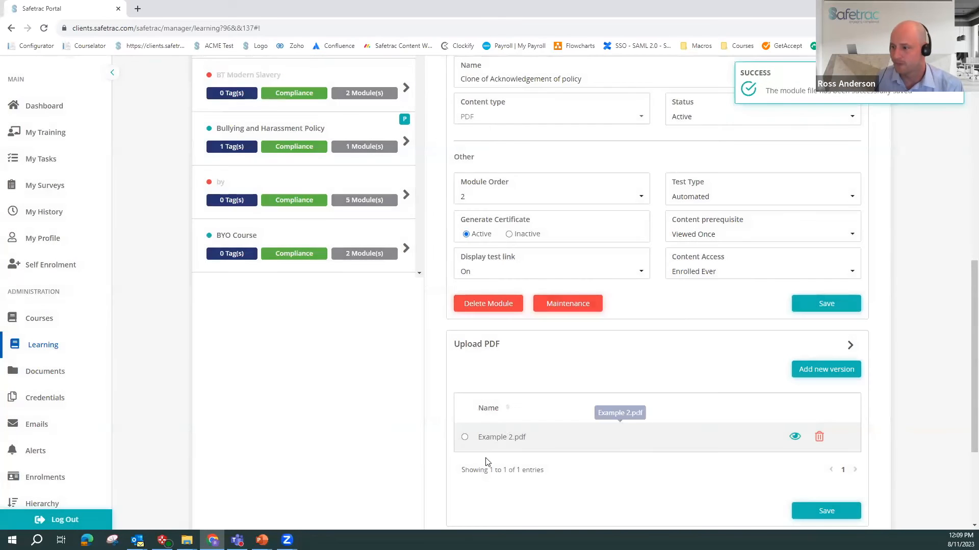
left_click(464, 438)
left_click(810, 513)
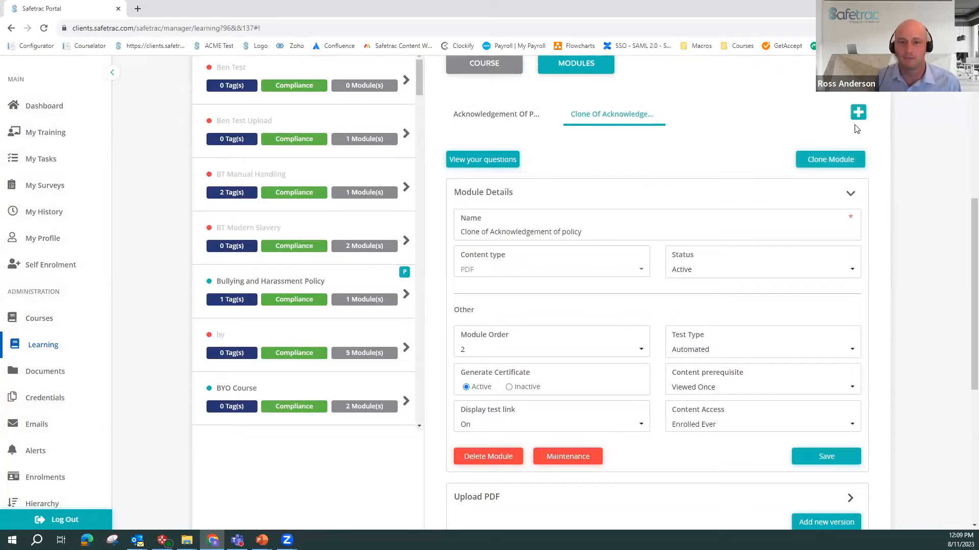
- Find the Respect@Work compliance suite under Enrolments and open its Respect @ Work - Sexual Harassment Training course requirements
scroll(759, 175, "up", 2)
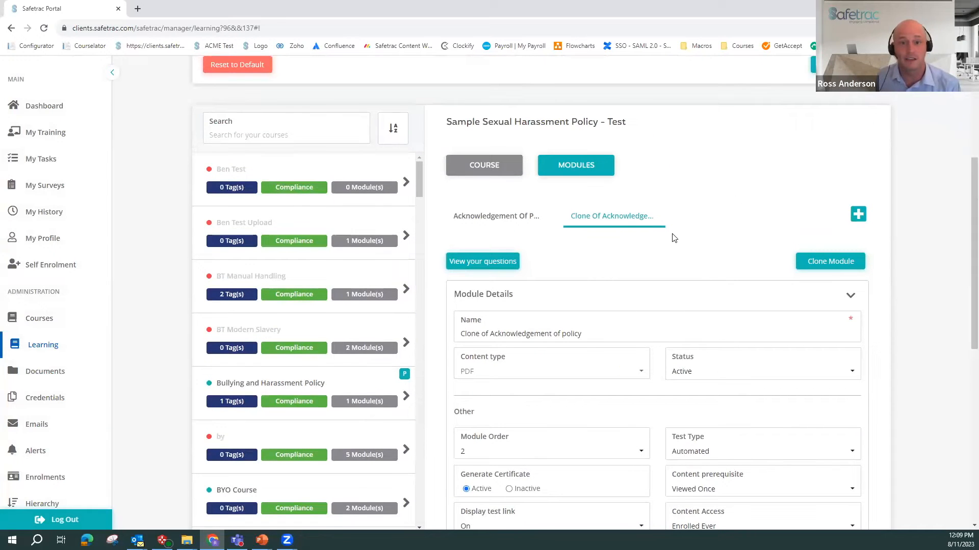
scroll(667, 239, "down", 2)
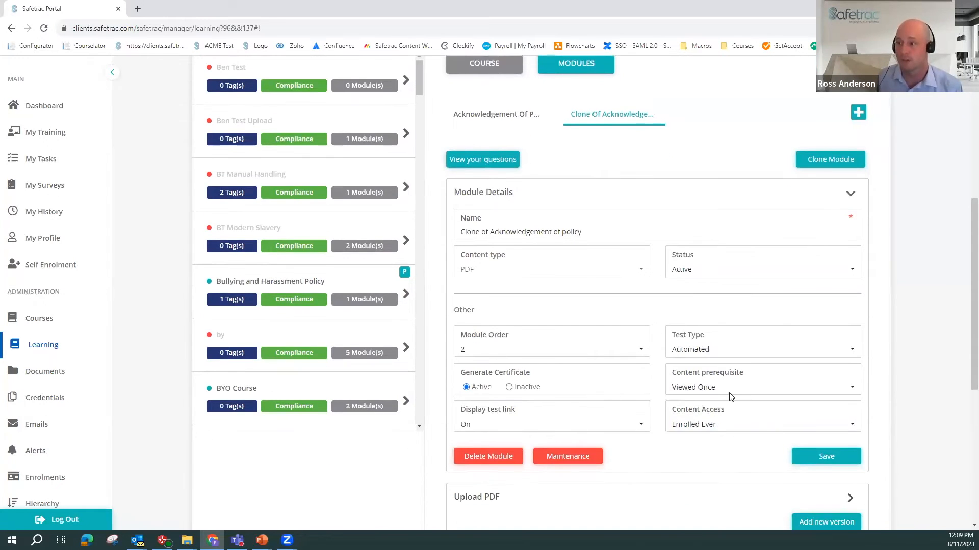
scroll(641, 326, "up", 6)
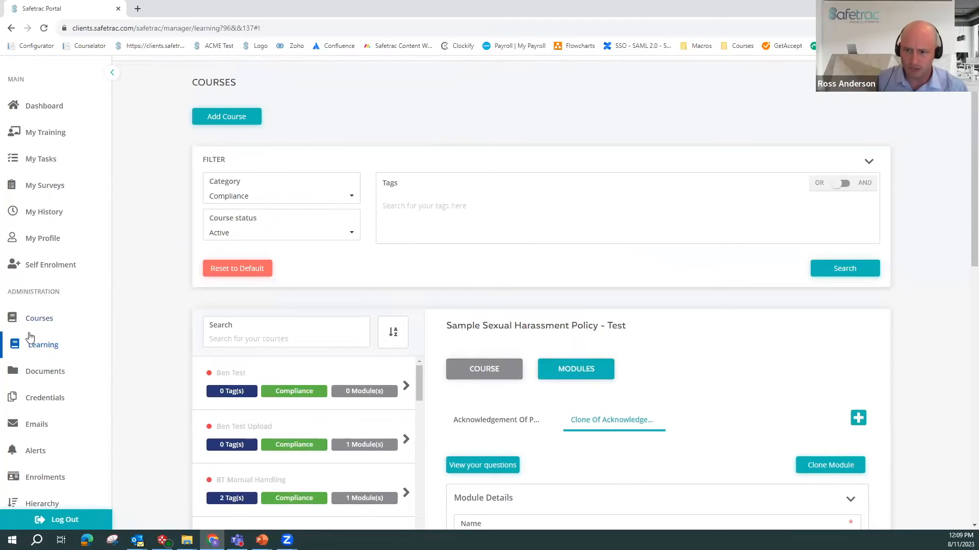
scroll(56, 439, "down", 2)
left_click(50, 382)
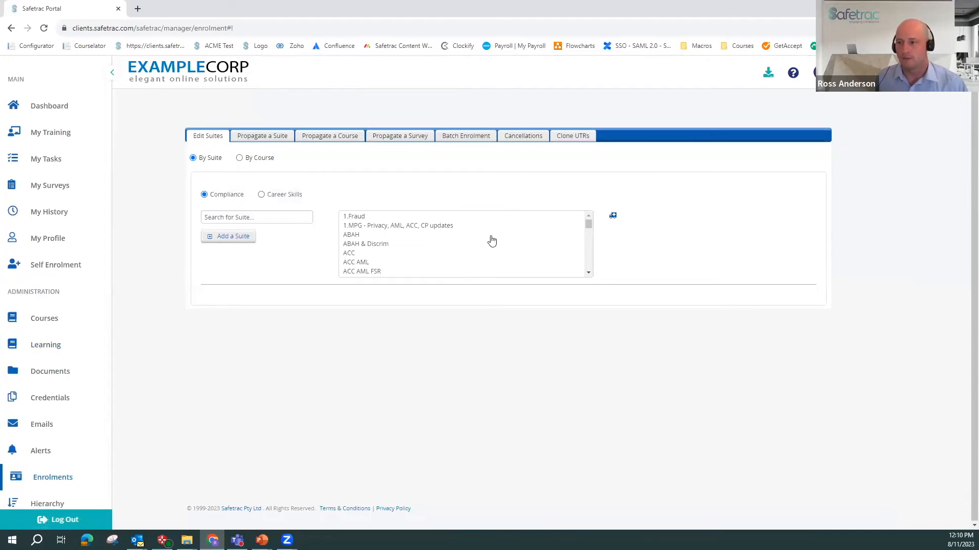
left_click(238, 220)
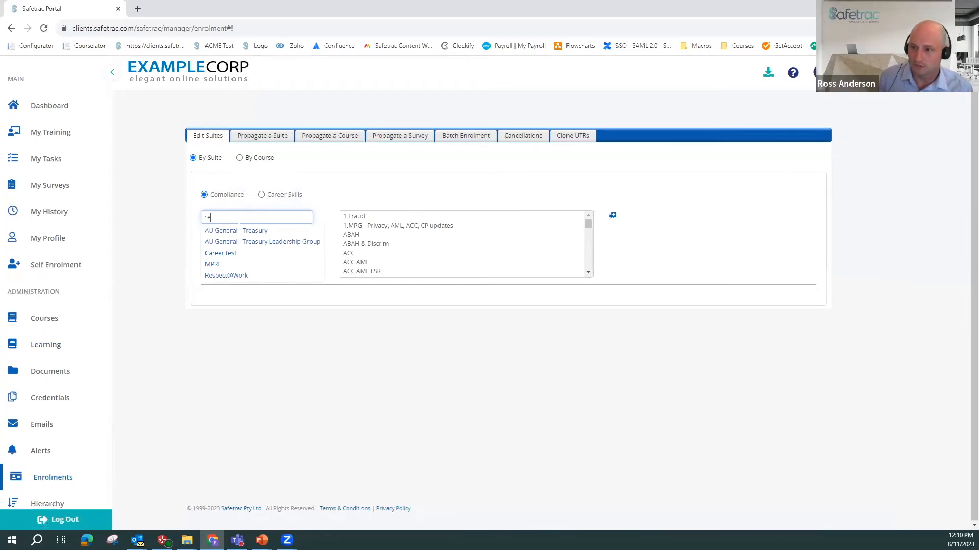
left_click(247, 276)
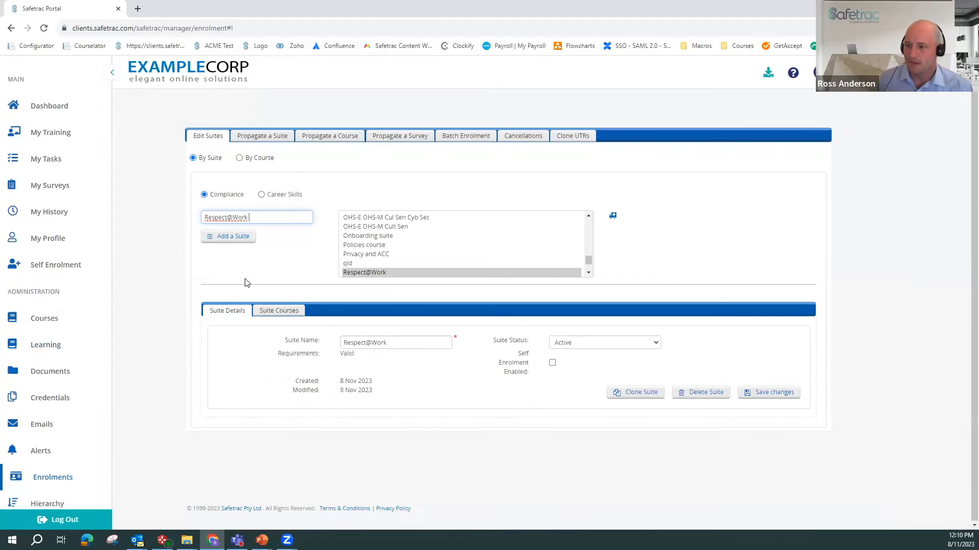
left_click(289, 311)
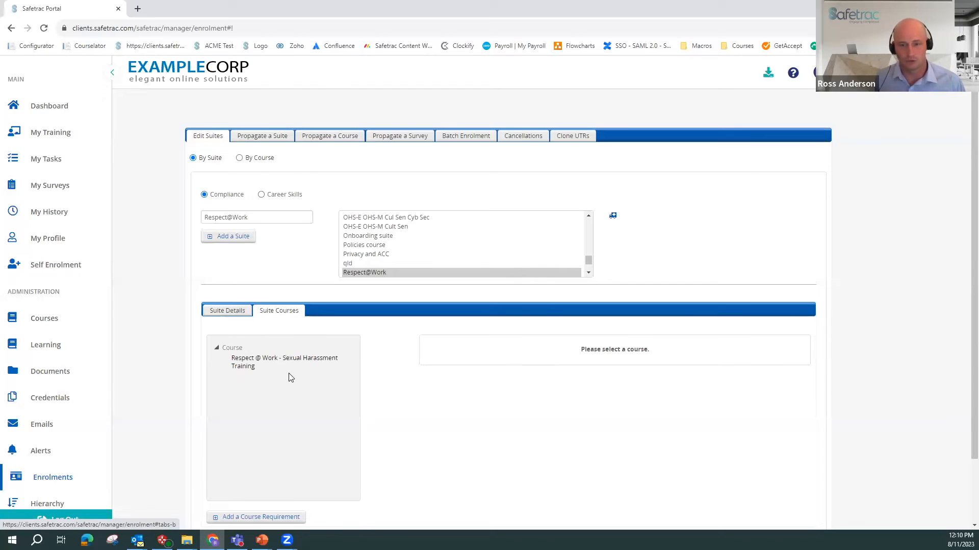
left_click(278, 357)
scroll(275, 353, "down", 2)
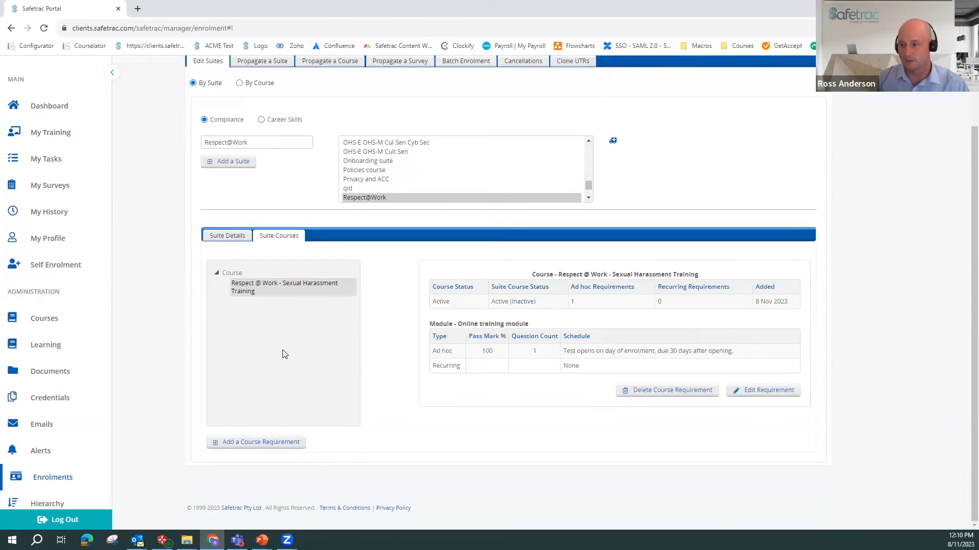
- Start a new course requirement in the Respect@Work suite for the Sample Sexual Harassment Policy - Test course
left_click(274, 447)
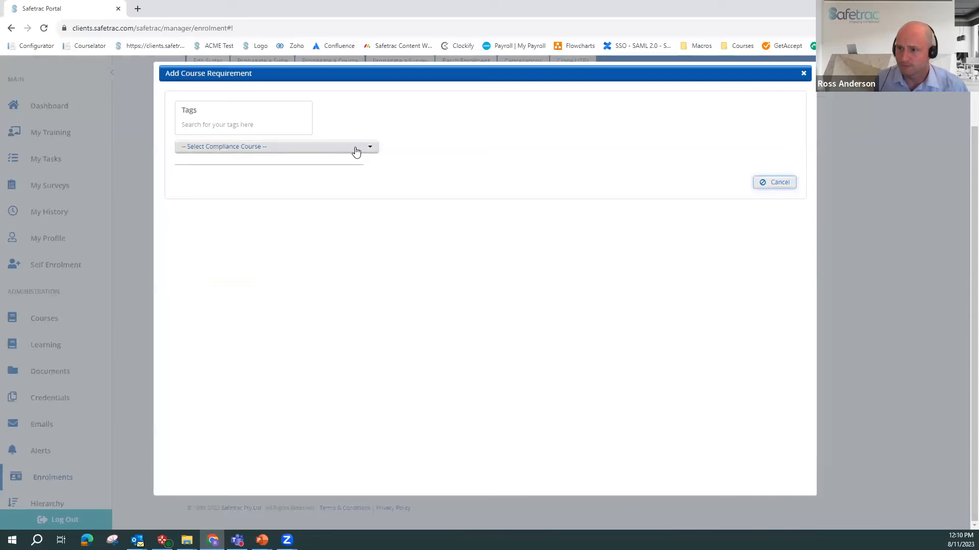
left_click(355, 148)
type("sex")
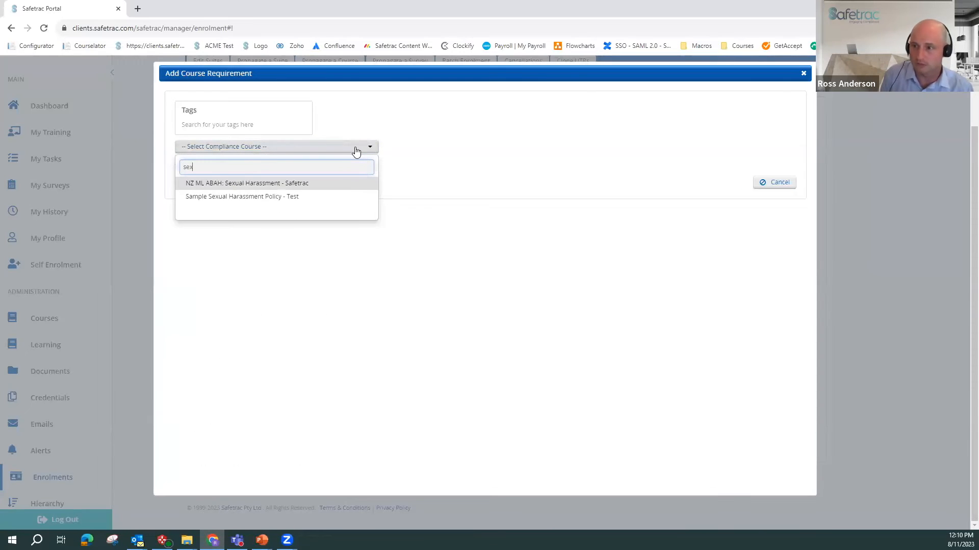
left_click(276, 198)
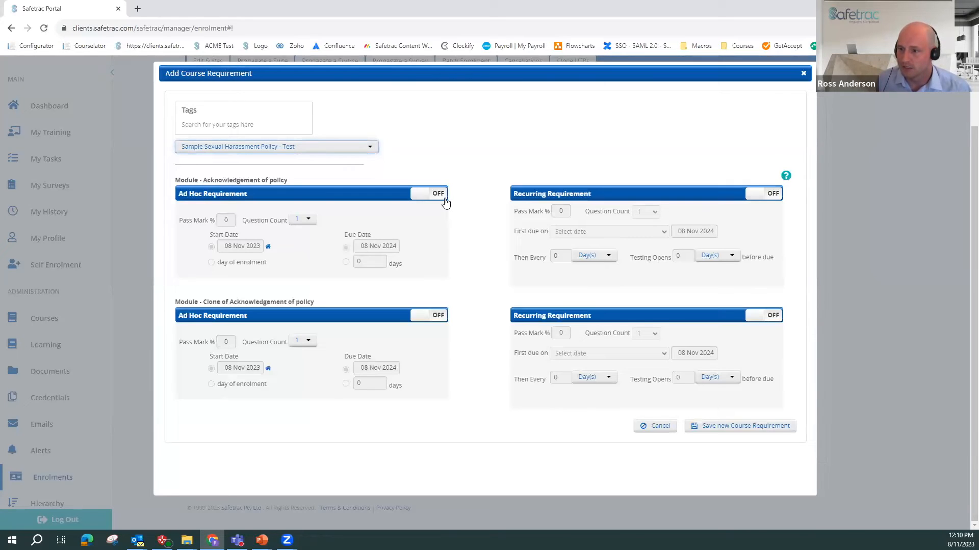
left_click_drag(313, 320, 197, 321)
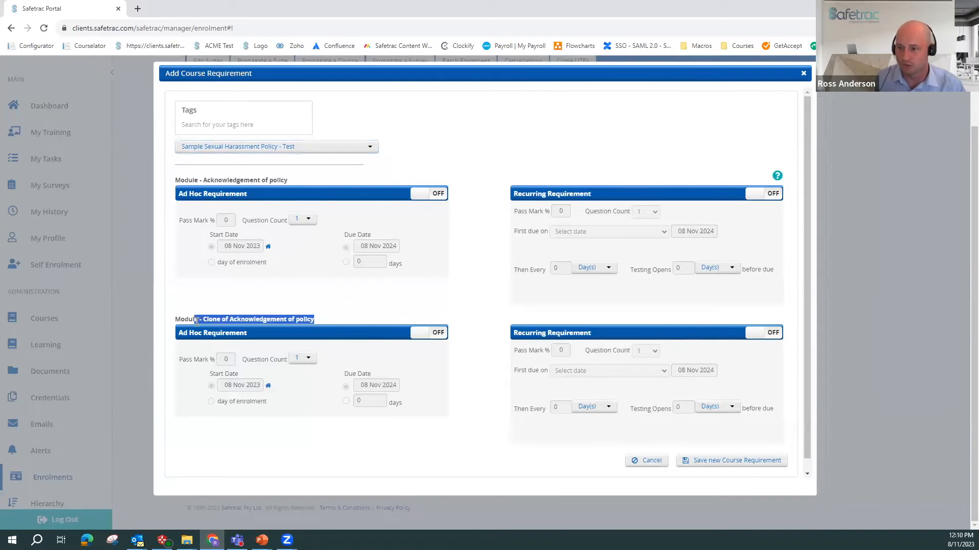
- Enable both modules' ad hoc requirements, and give Acknowledgement of policy a 100% pass mark, day of enrolment start and 30-day due date
left_click(432, 194)
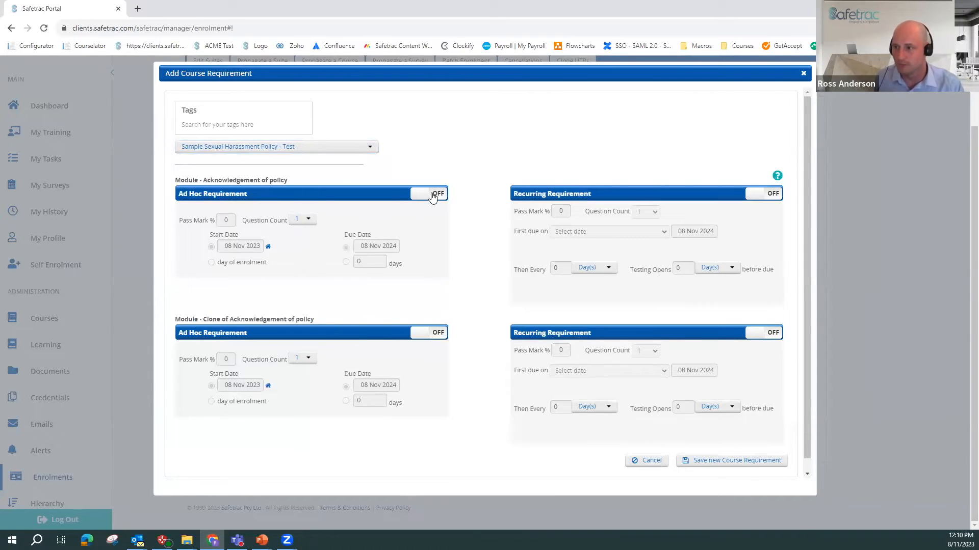
left_click(437, 334)
double_click(227, 220)
type("100")
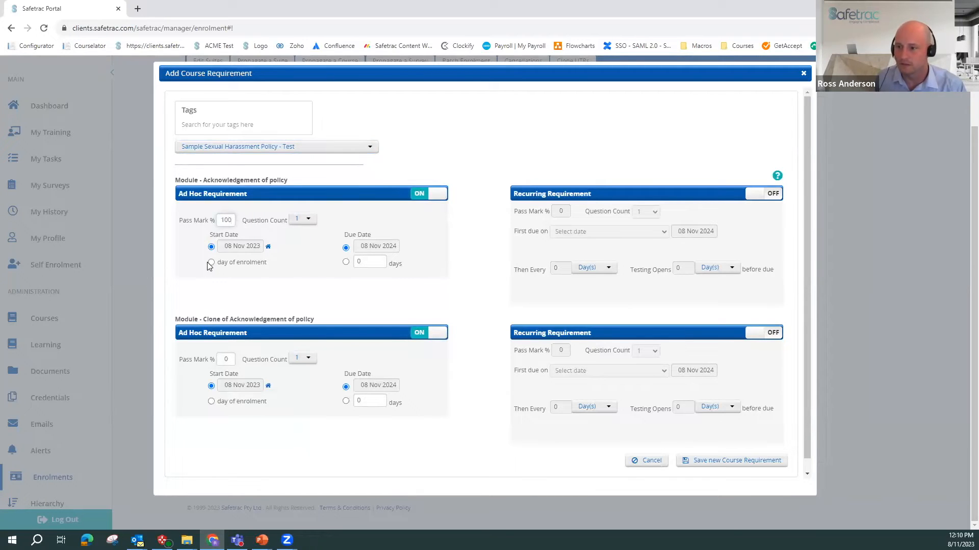
left_click(211, 262)
left_click(345, 261)
double_click(364, 262)
- Set the cloned module's ad hoc requirement to 100% pass mark, day of enrolment start and due in 30 days, and save the course requirement
double_click(224, 358)
type("100")
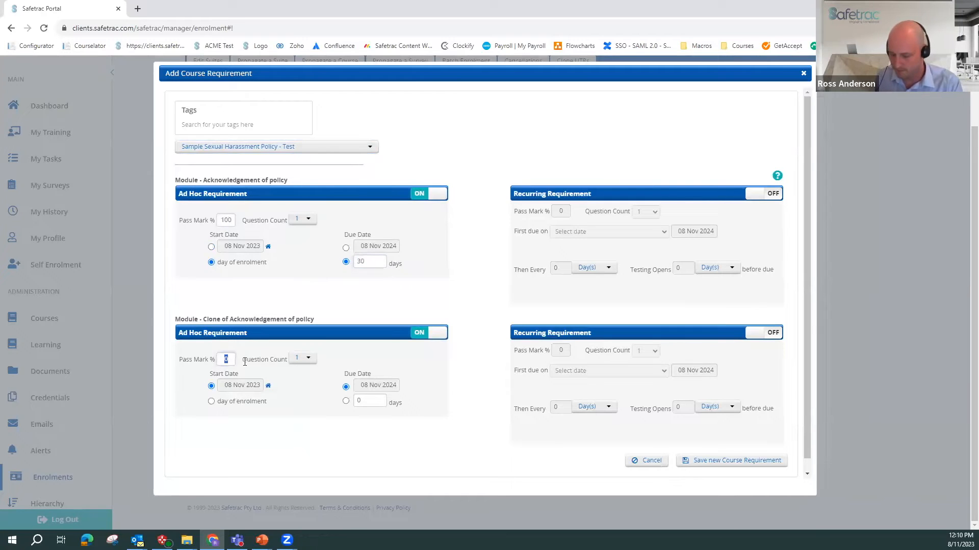
left_click(211, 402)
left_click(345, 401)
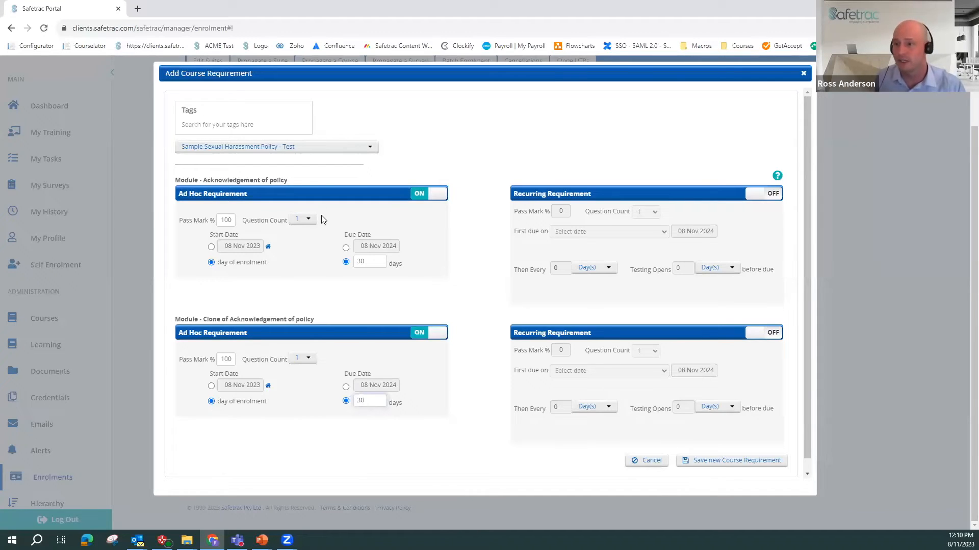
left_click(749, 461)
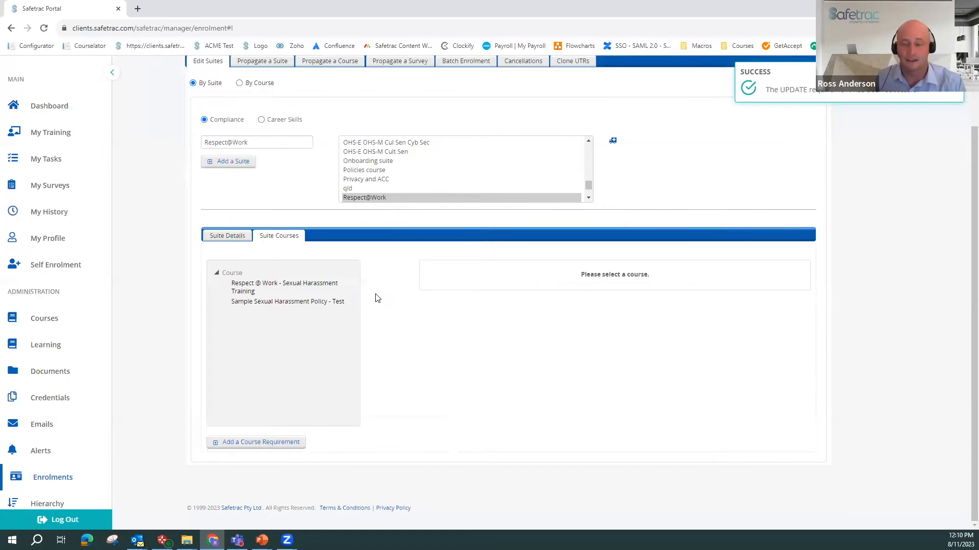
- Review the requirements and schedules of both courses in the Respect@Work suite
left_click(283, 303)
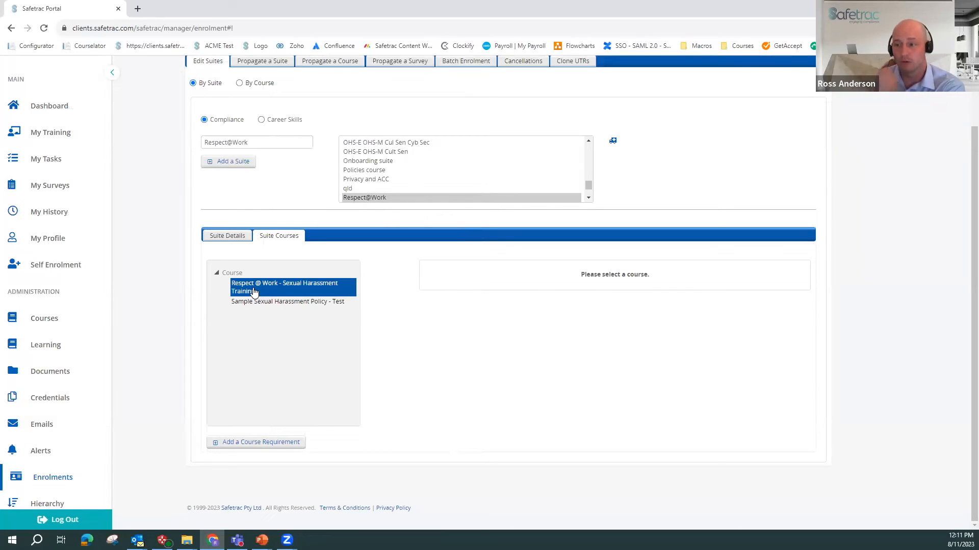
left_click(253, 292)
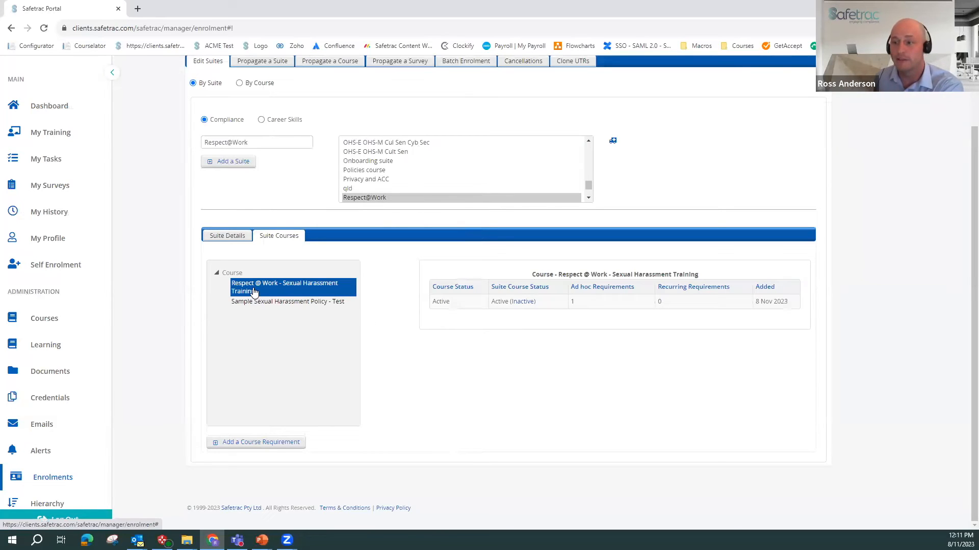
left_click(290, 302)
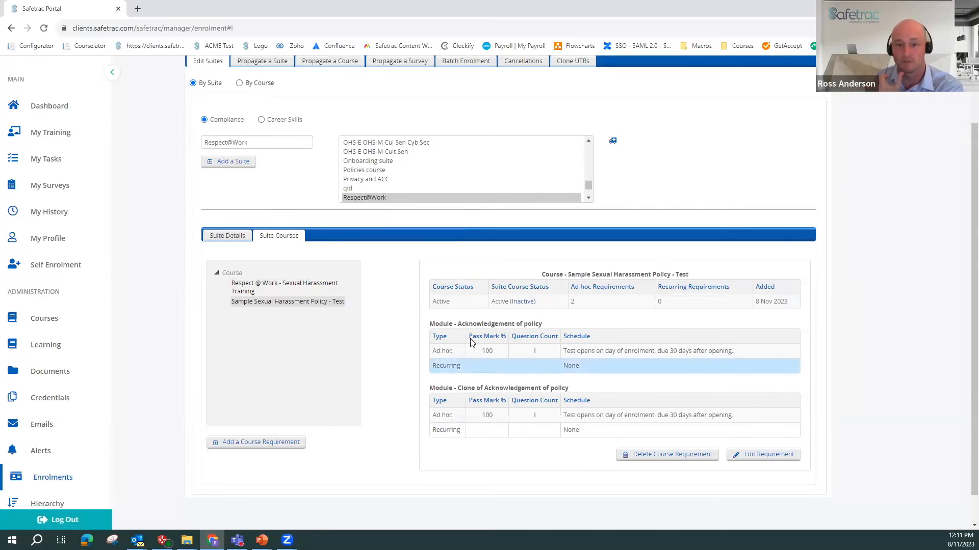
left_click(258, 287)
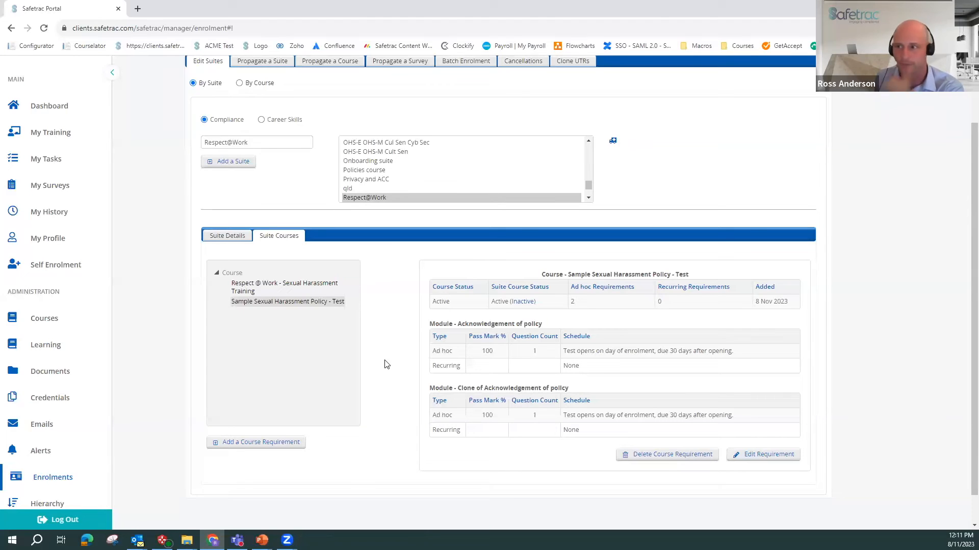
- Start propagating a suite and select the Byron Bay group under Australia, NSW as the target users
scroll(385, 364, "up", 2)
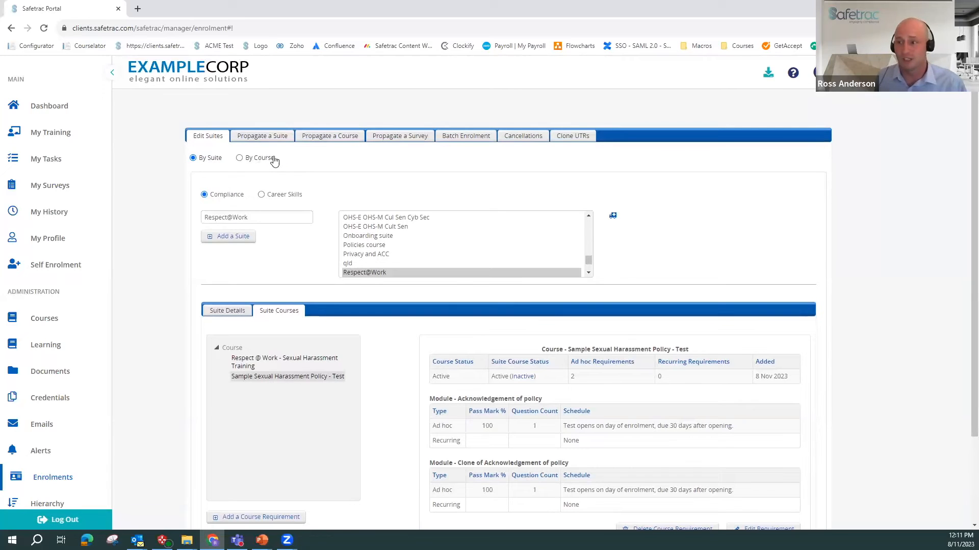
left_click(274, 139)
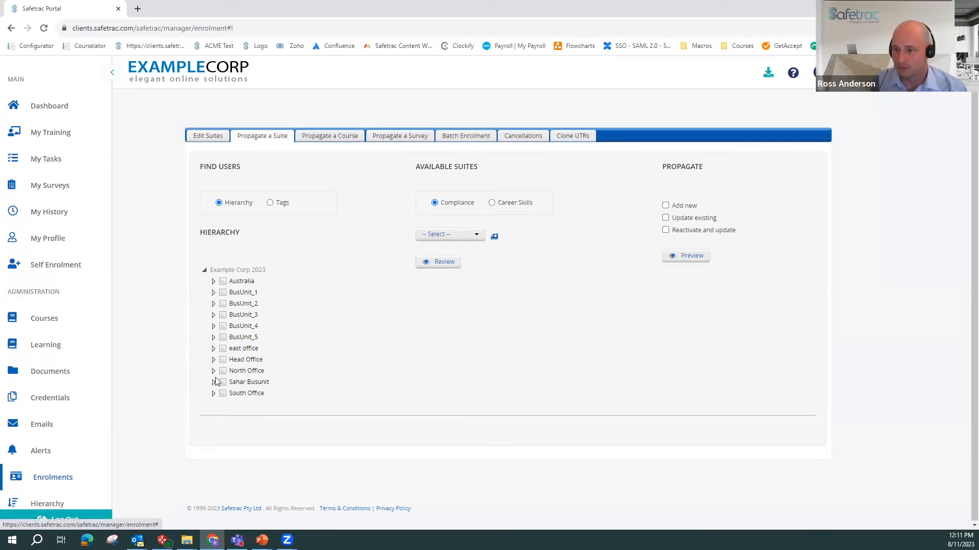
left_click(213, 281)
left_click(222, 293)
left_click(241, 304)
- Choose the Respect@Work compliance suite with the Add new option, preview the enrolments and propagate the batch
left_click(455, 237)
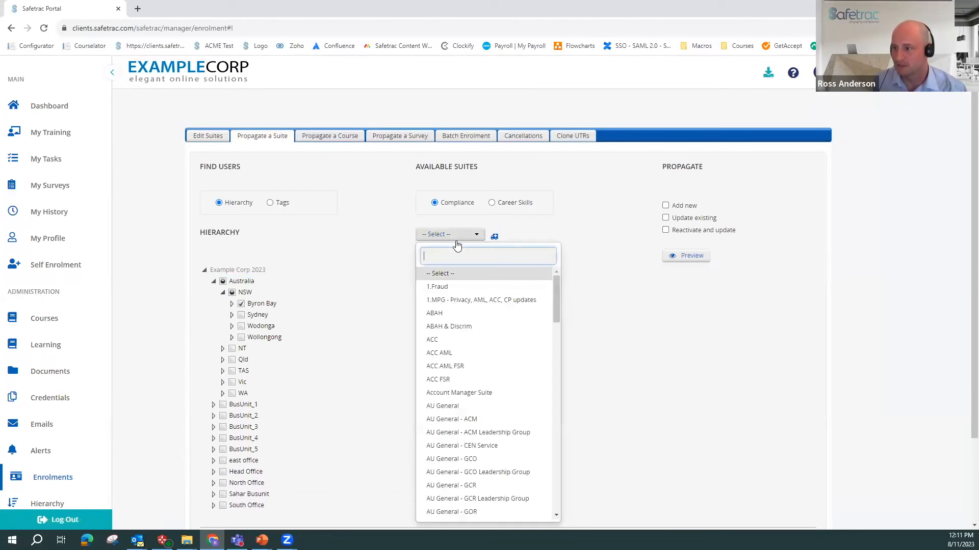
type("resp")
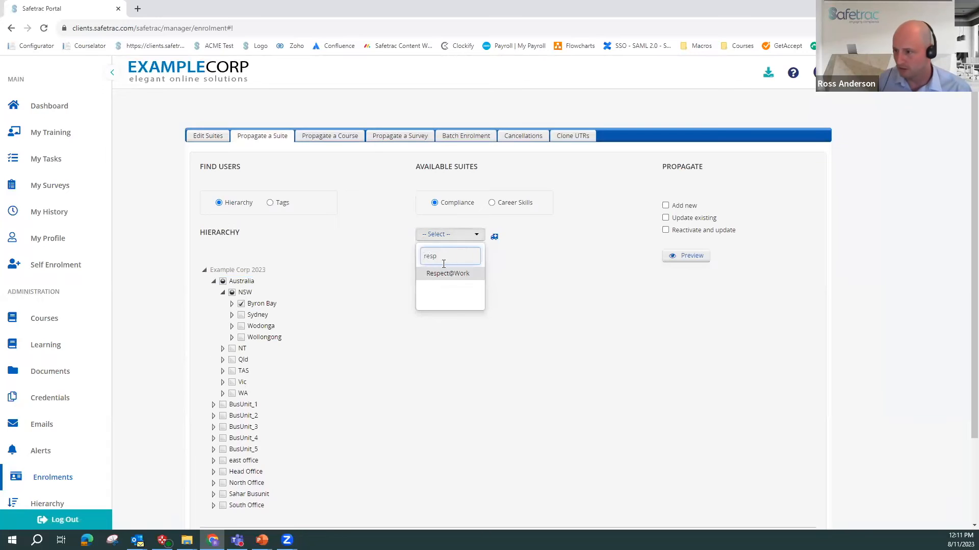
left_click(443, 271)
left_click(665, 206)
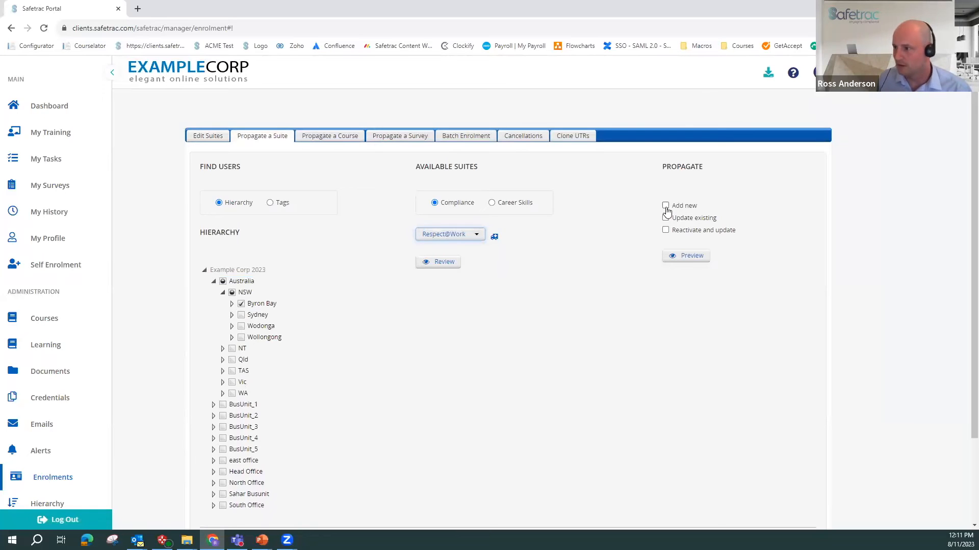
left_click(687, 256)
scroll(365, 339, "down", 3)
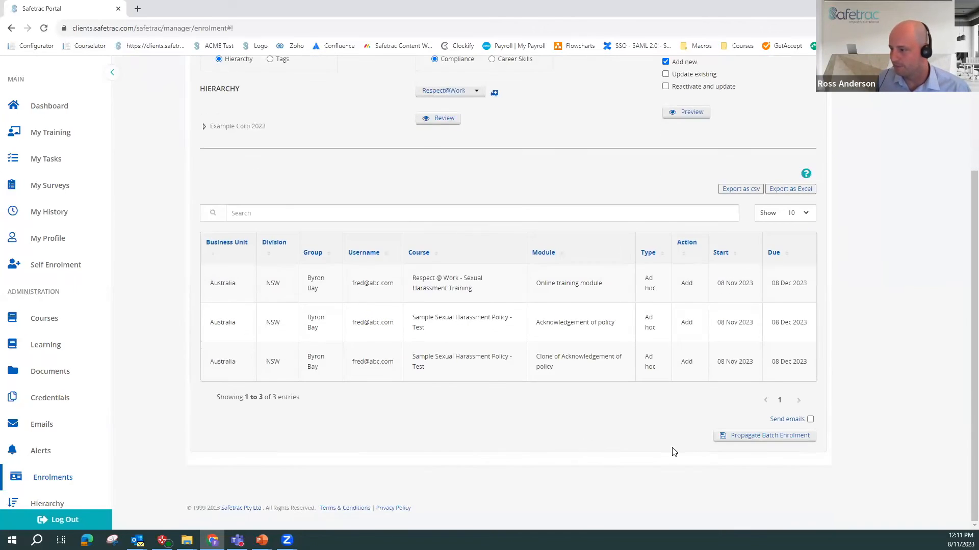
left_click(753, 437)
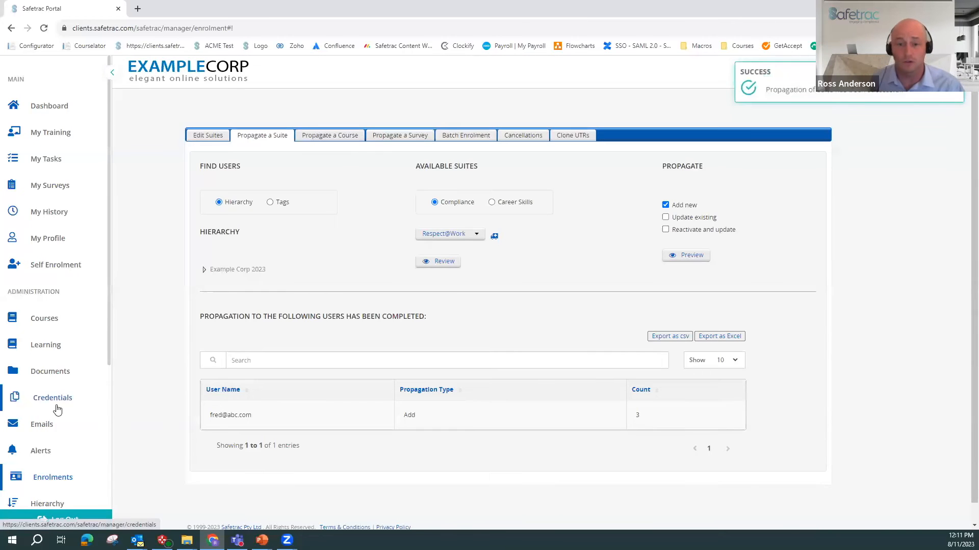
- Search the users for "cm_" and open the Safetrac admin account's assigned learning
scroll(57, 410, "down", 5)
scroll(43, 489, "down", 2)
left_click(43, 493)
left_click(397, 183)
type("cm_")
key("Return")
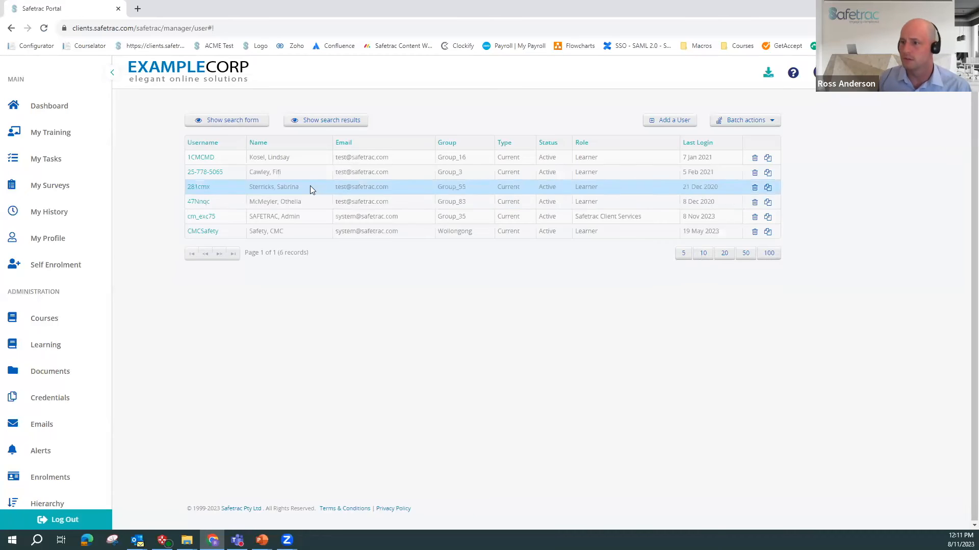
left_click(203, 231)
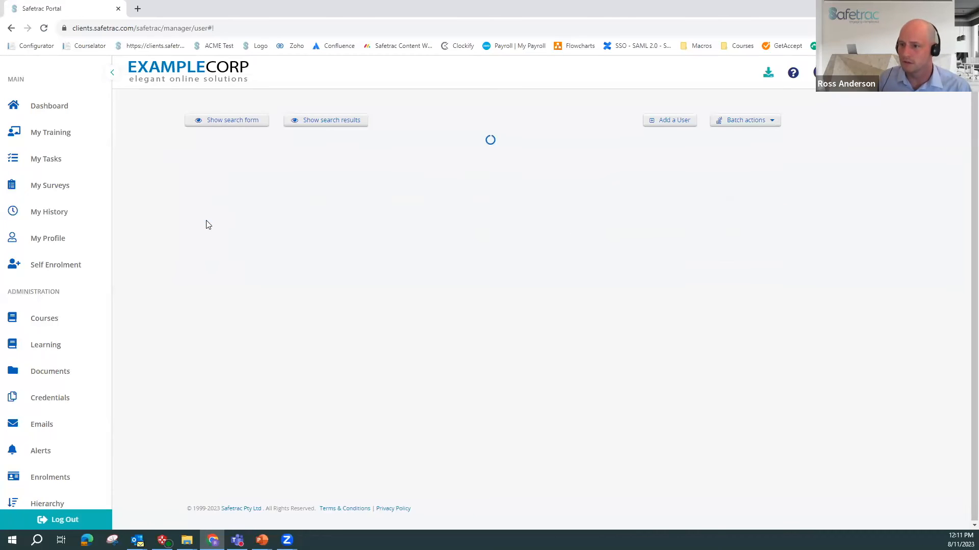
left_click(461, 149)
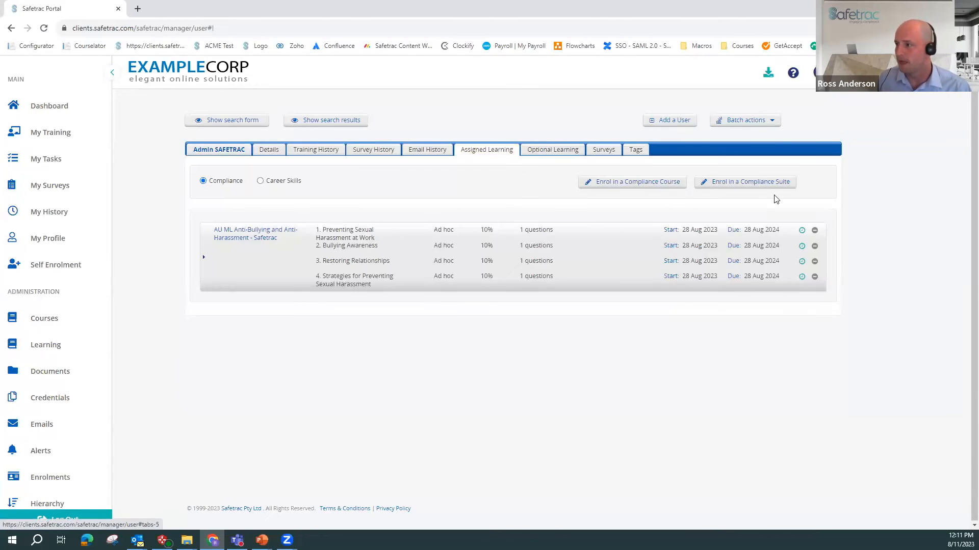
- Enrol the admin account in the Respect@Work compliance suite
left_click(768, 184)
left_click(423, 131)
type("resp")
left_click(406, 166)
left_click(516, 134)
left_click(516, 147)
left_click(516, 159)
left_click(603, 195)
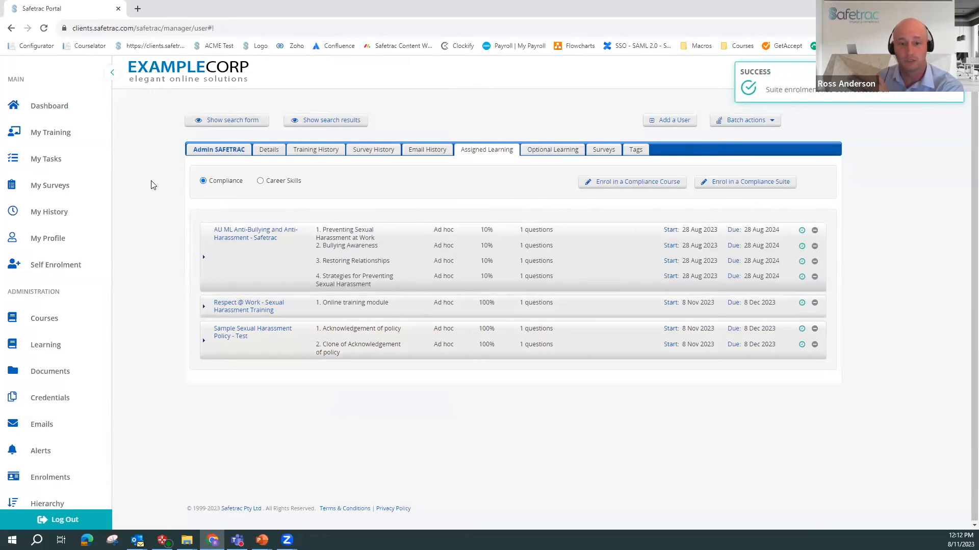
- In My Training, expand the Sample Sexual Harassment Policy - Test modules and open the Acknowledgement of policy learning material
left_click(46, 133)
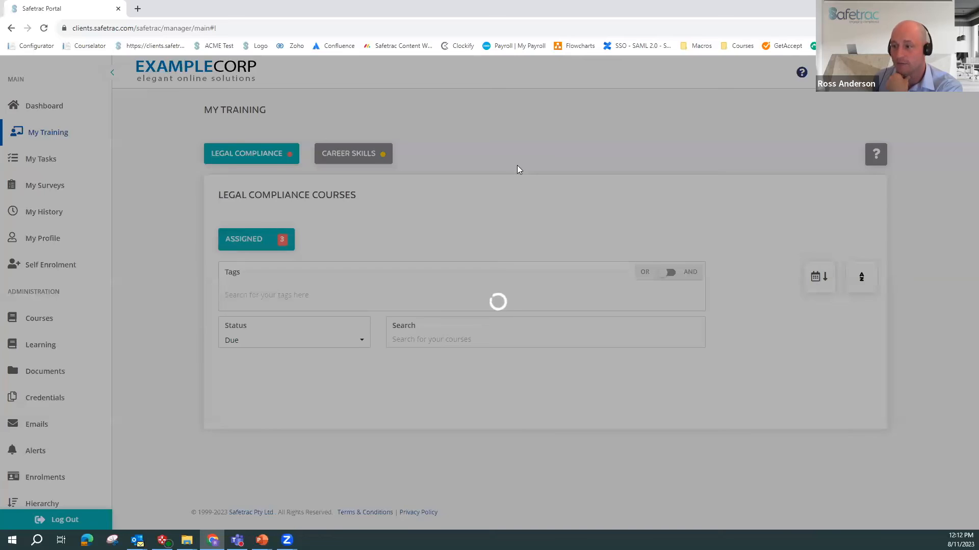
scroll(517, 165, "down", 3)
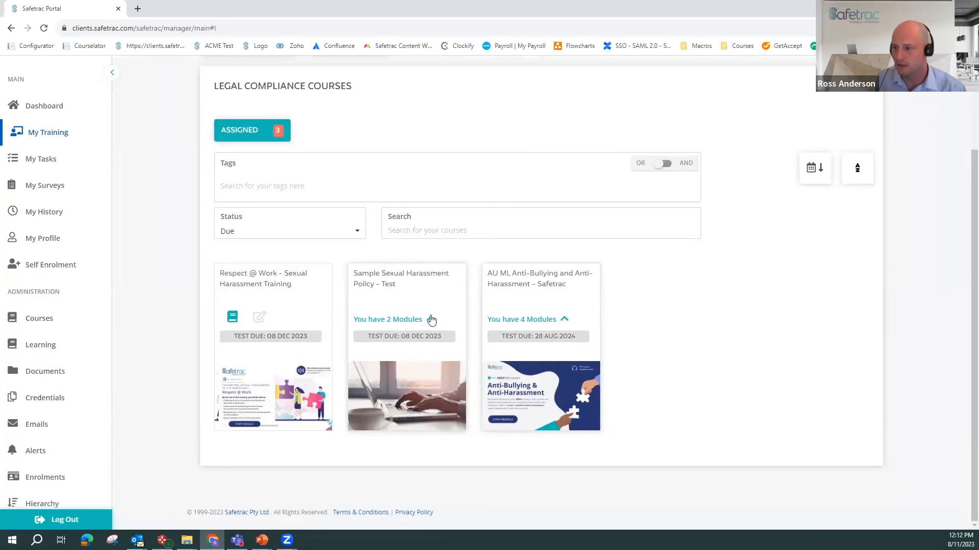
left_click(431, 320)
scroll(357, 367, "down", 4)
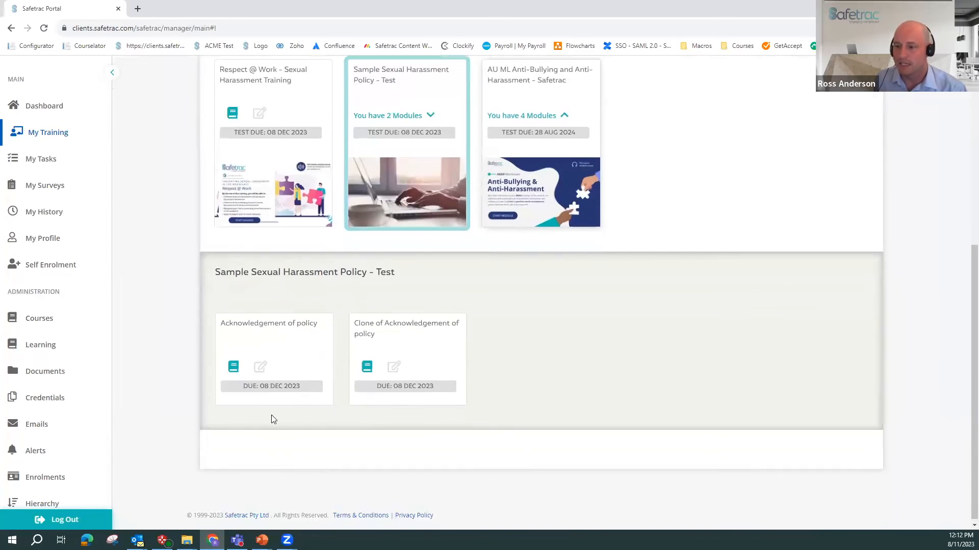
left_click(233, 367)
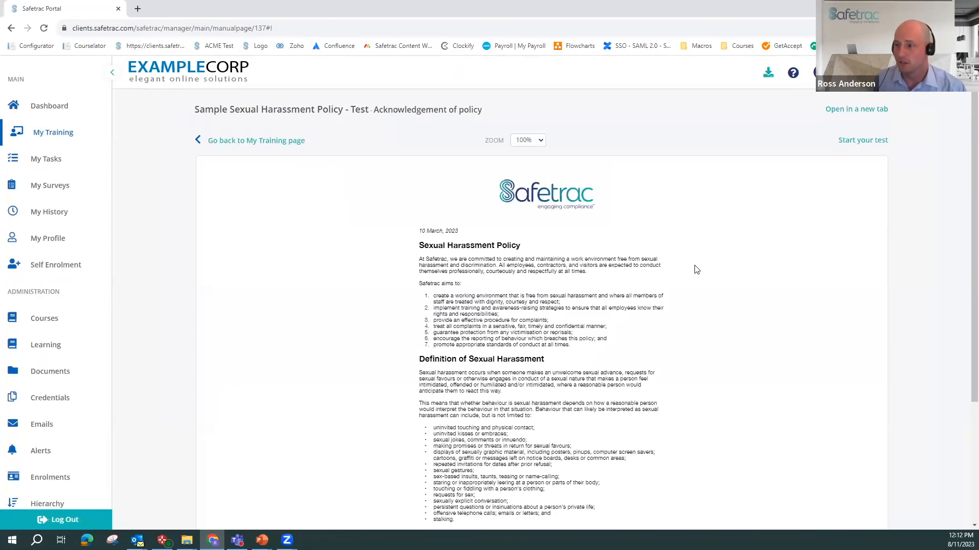
- Page through the policy PDF to its last page and enlarge the view to 200%
scroll(693, 270, "down", 10)
left_click(853, 451)
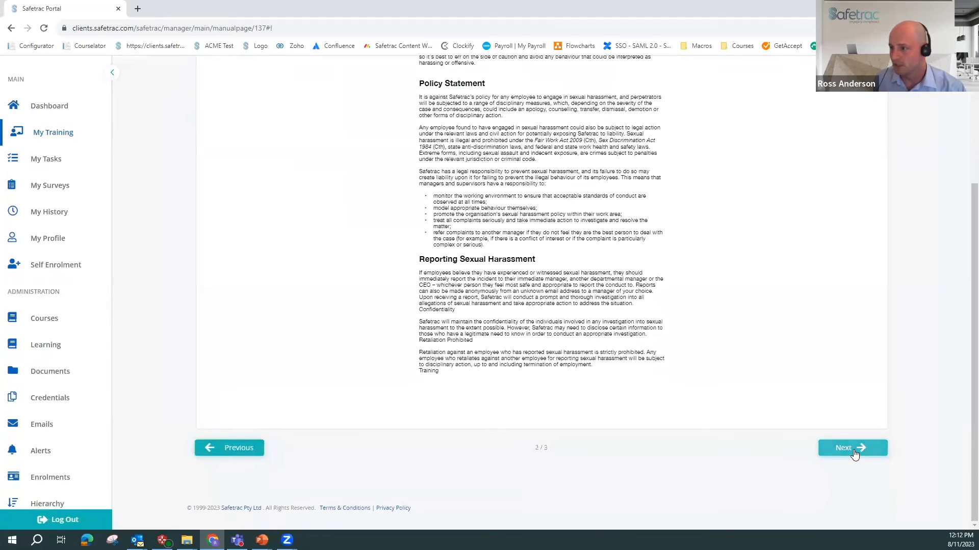
left_click(853, 451)
scroll(710, 327, "up", 10)
left_click(540, 141)
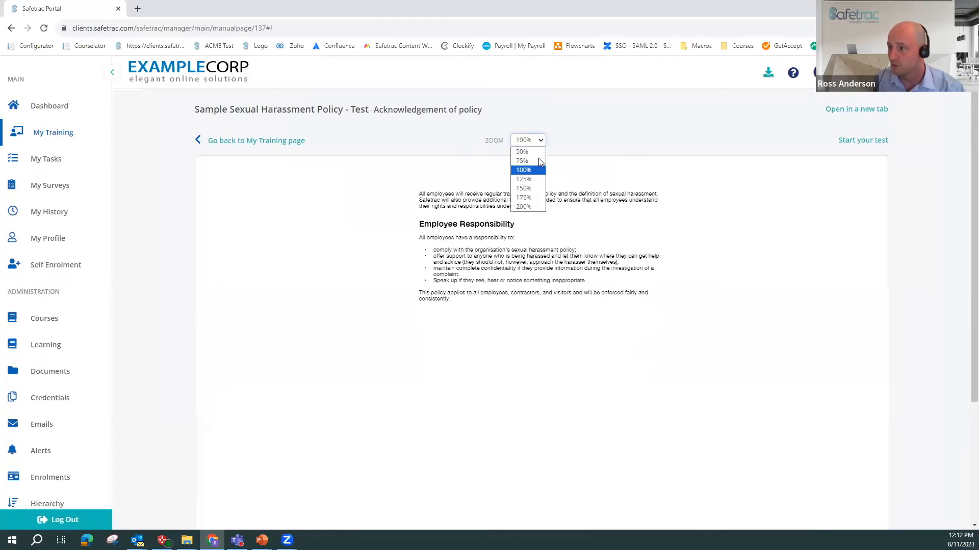
left_click(539, 183)
left_click(535, 142)
left_click(528, 209)
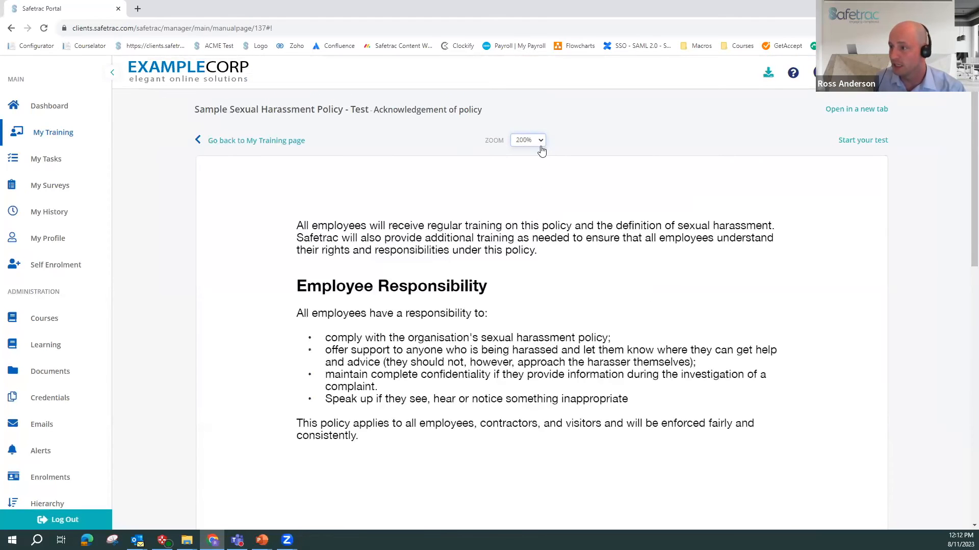
- Take the Acknowledgement of policy test, answer Yes to agreeing to abide by the policy, and return to the training list
left_click(857, 142)
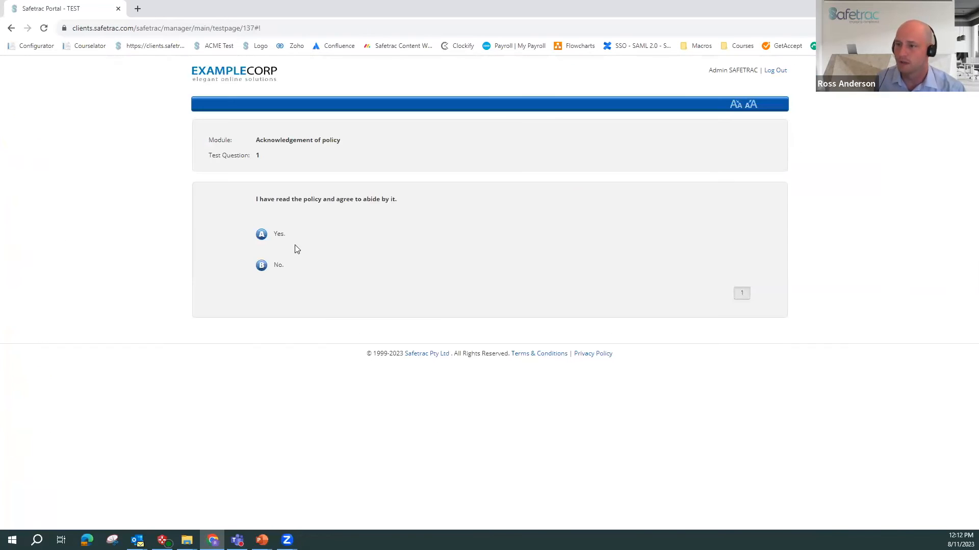
left_click(278, 239)
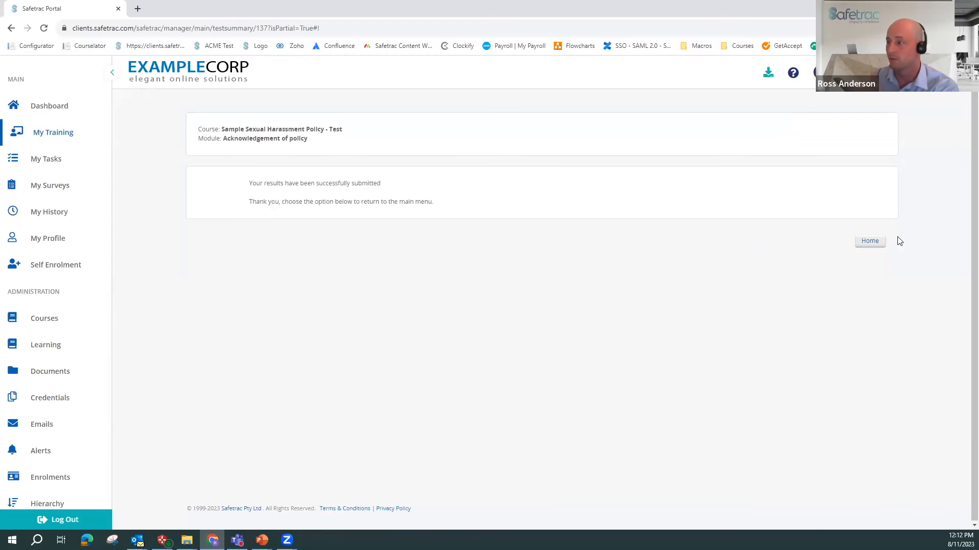
left_click(873, 243)
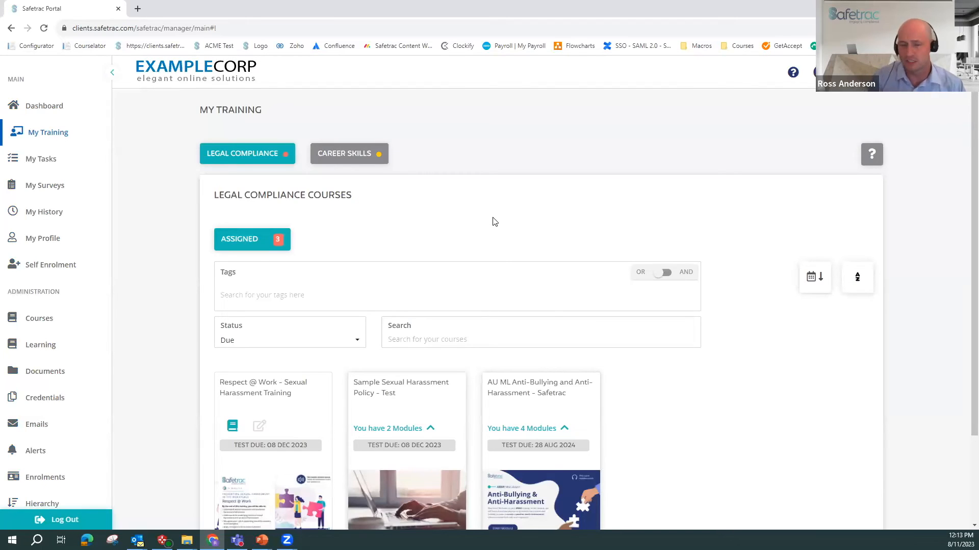
- Start propagating a course from Enrolments and select the Alice Springs group under Australia, NT
scroll(494, 222, "down", 2)
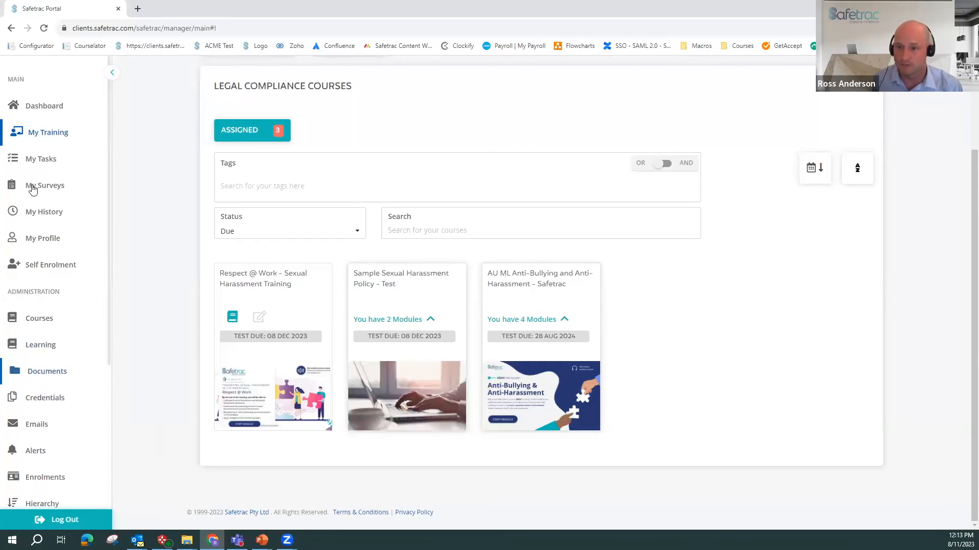
scroll(40, 417, "down", 4)
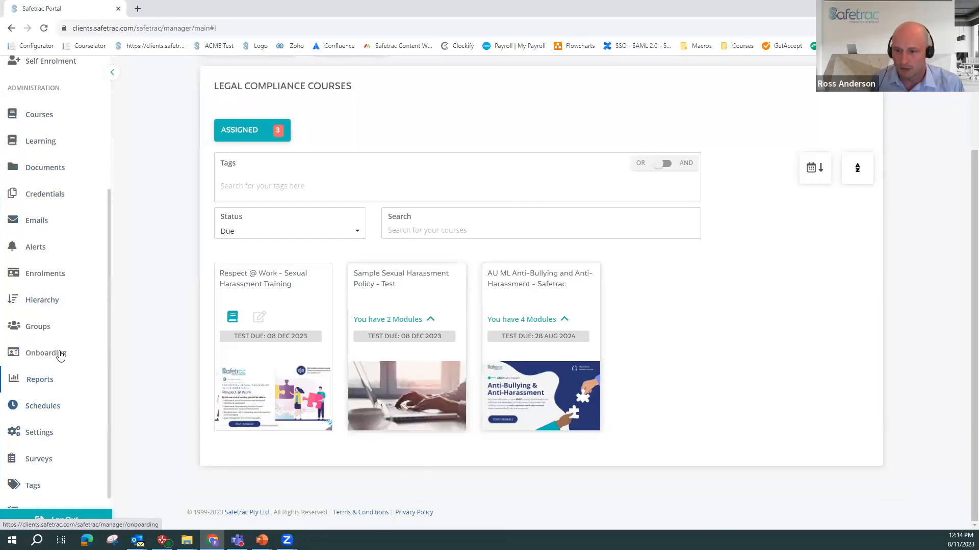
left_click(56, 279)
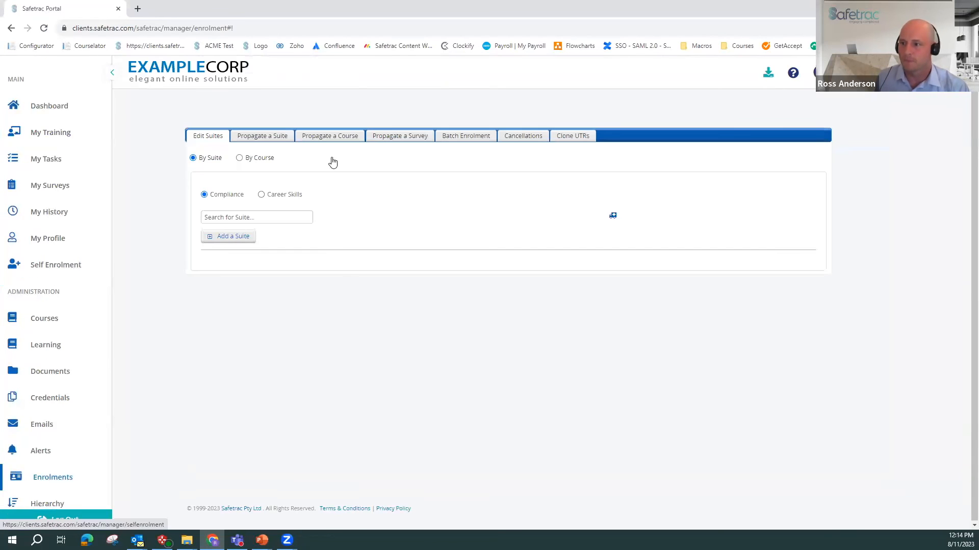
left_click(340, 136)
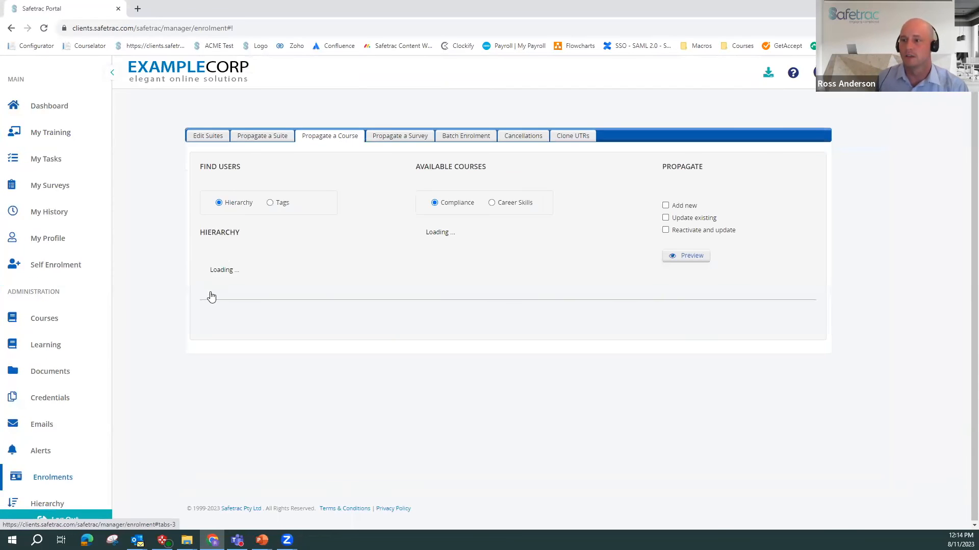
left_click(206, 271)
left_click(223, 281)
left_click(214, 282)
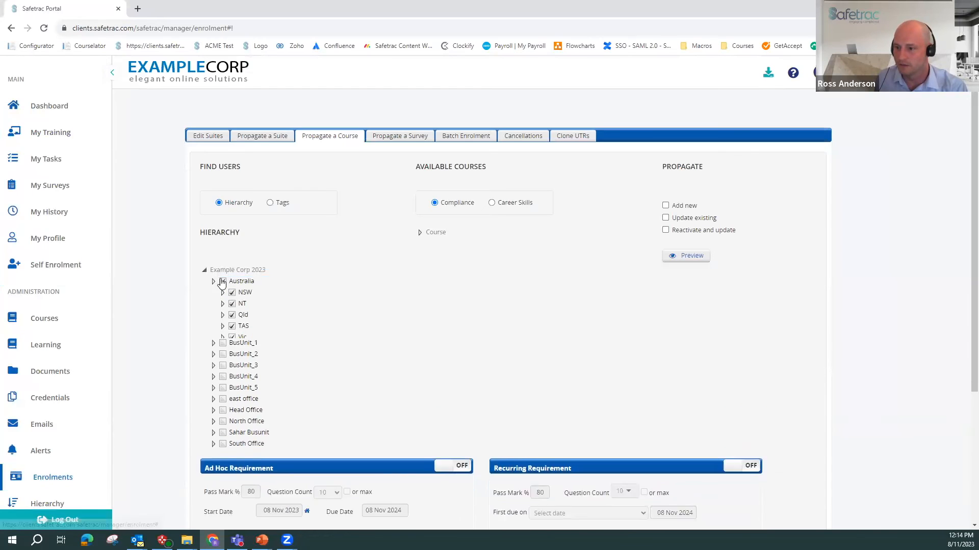
left_click(213, 282)
left_click(213, 283)
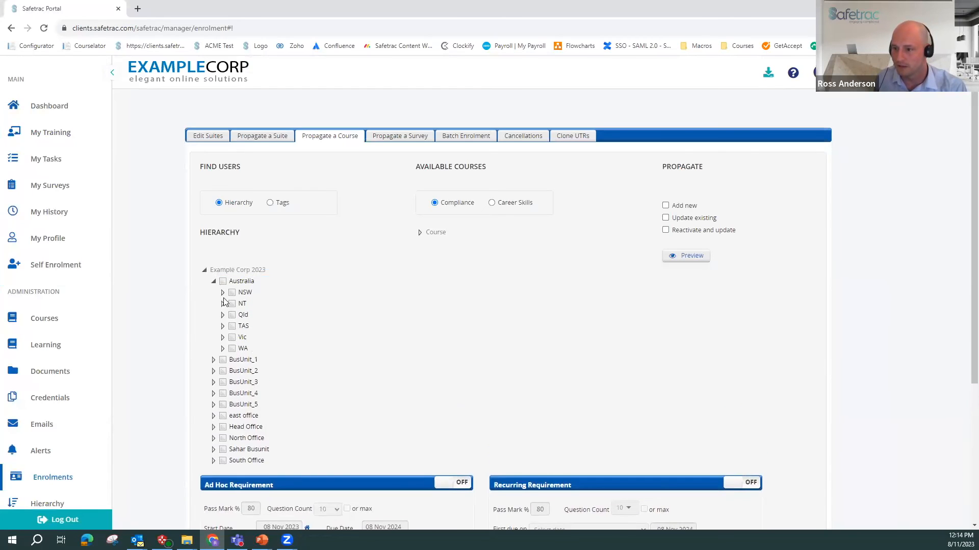
left_click(223, 303)
left_click(242, 316)
- Find the courses containing "sexual" in the available compliance courses and select Sample Sexual Harassment Policy - Test
left_click(420, 232)
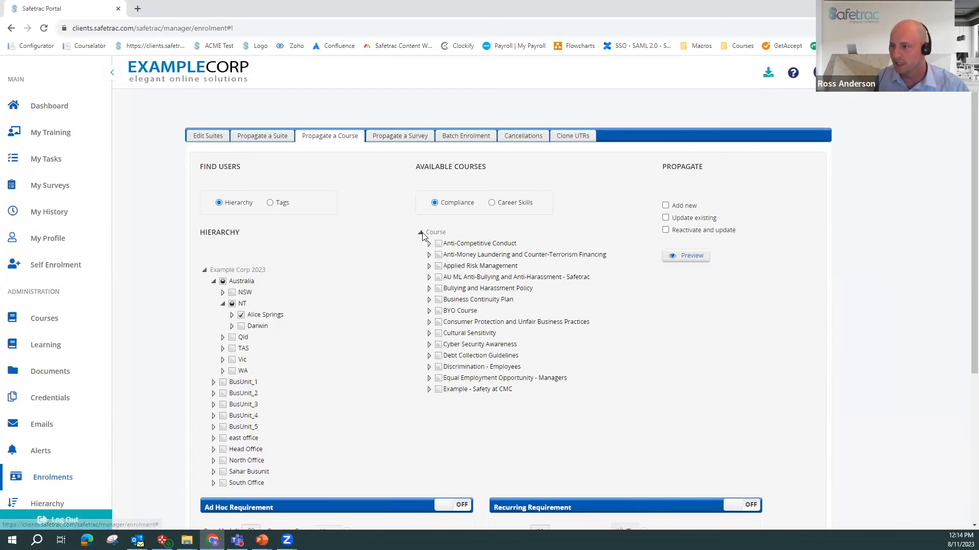
key("ctrl+f")
type("res")
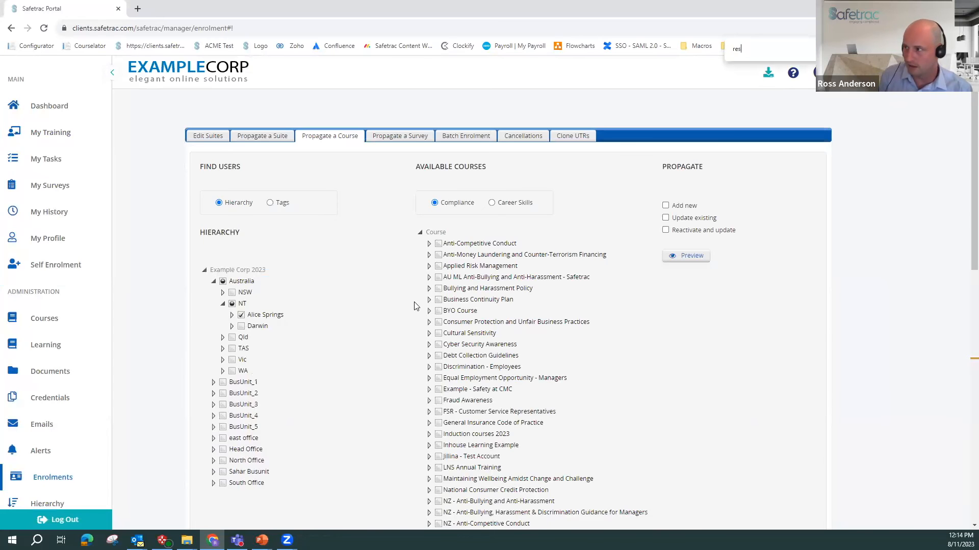
key("BackSpace")
key("BackSpace")
key("BackSpace")
type("sexual")
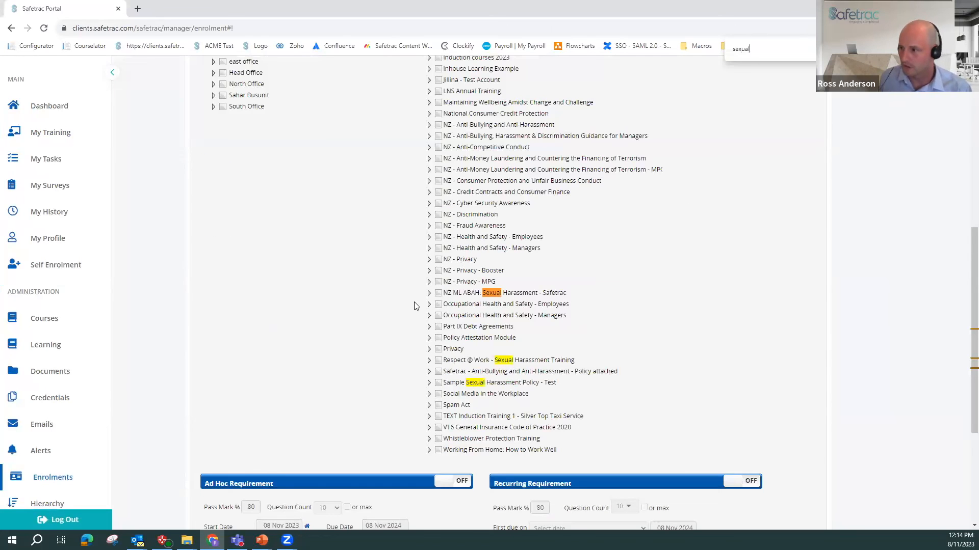
left_click(438, 383)
- Enable the ad hoc requirement with a 100% pass mark and the maximum question count
scroll(444, 386, "down", 2)
left_click(443, 384)
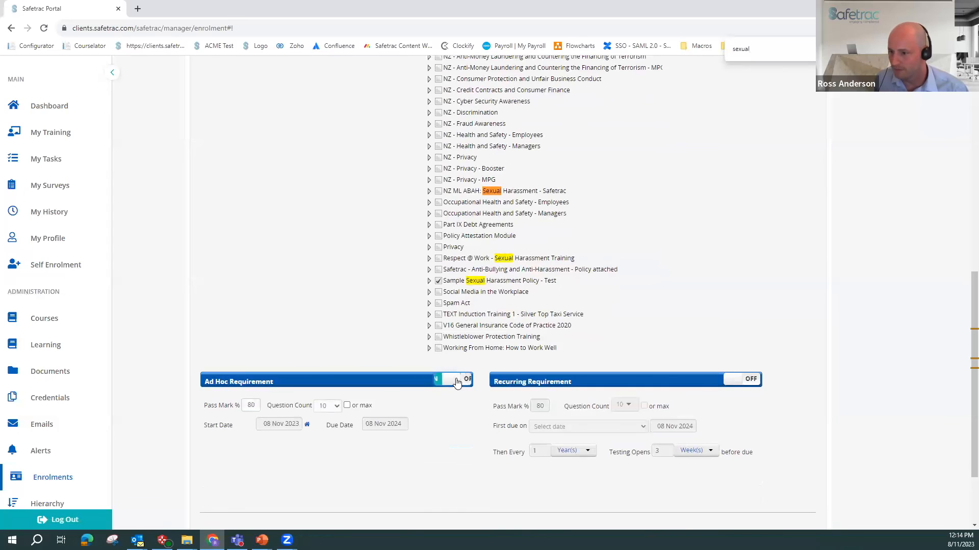
left_click(346, 406)
double_click(260, 406)
type("100")
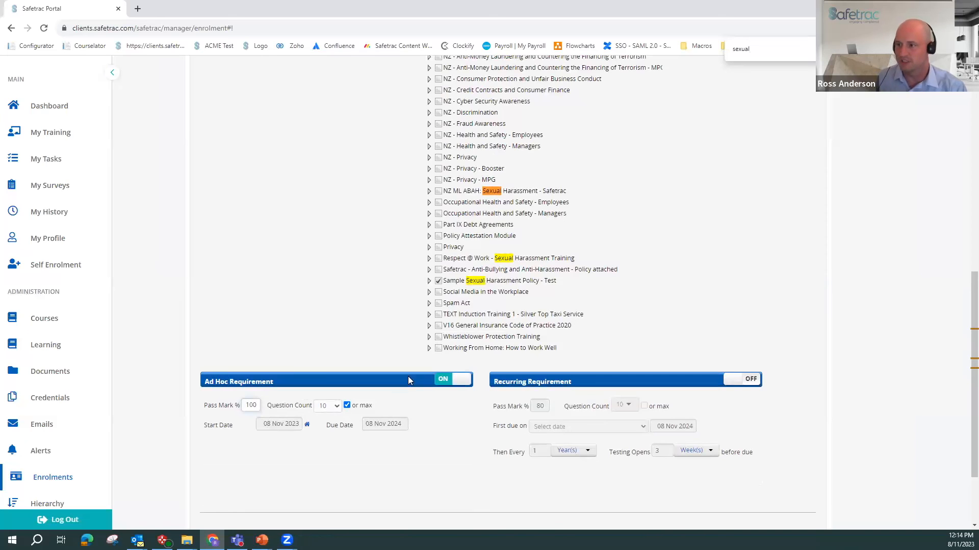
- Set the course propagation to add new enrolments and return to its ad hoc requirement settings
left_click(439, 281)
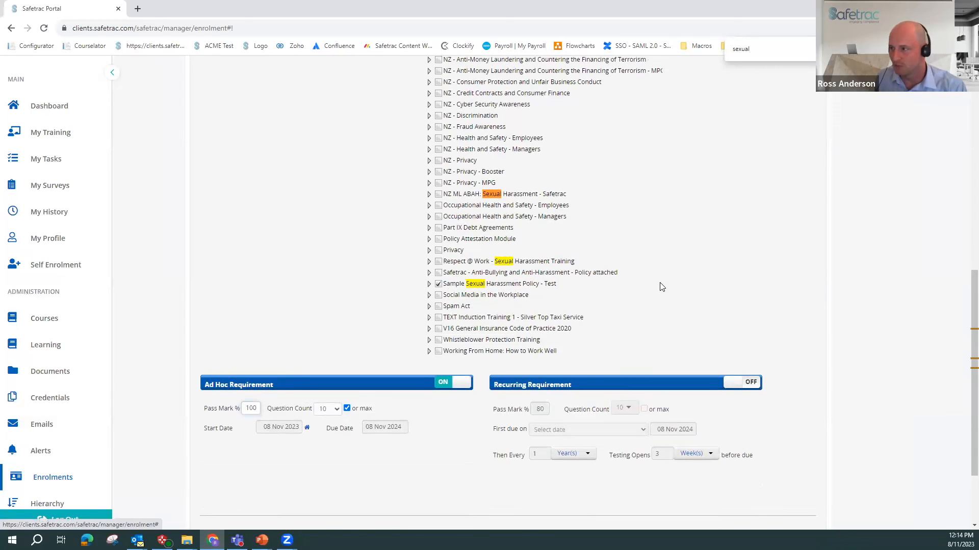
scroll(662, 284, "up", 10)
left_click(665, 206)
scroll(634, 357, "down", 8)
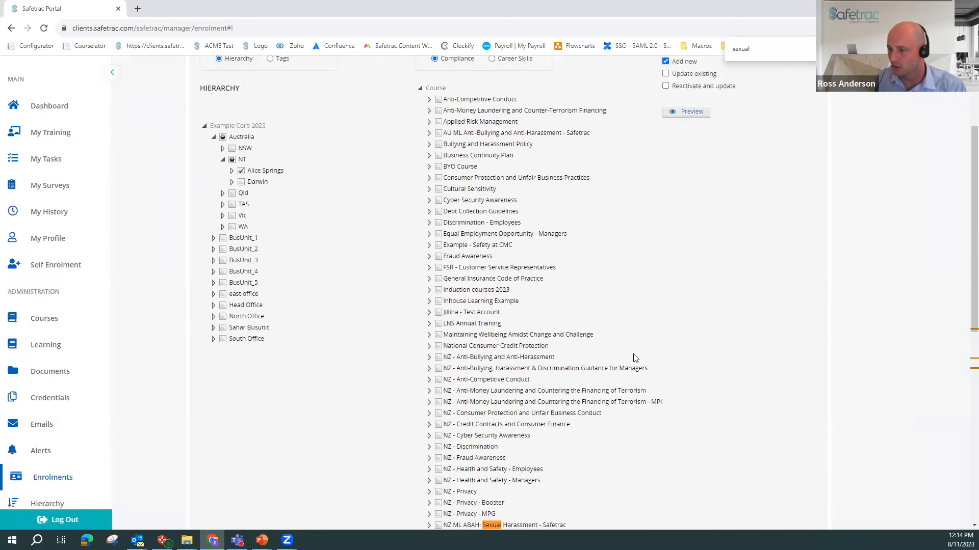
scroll(293, 357, "down", 2)
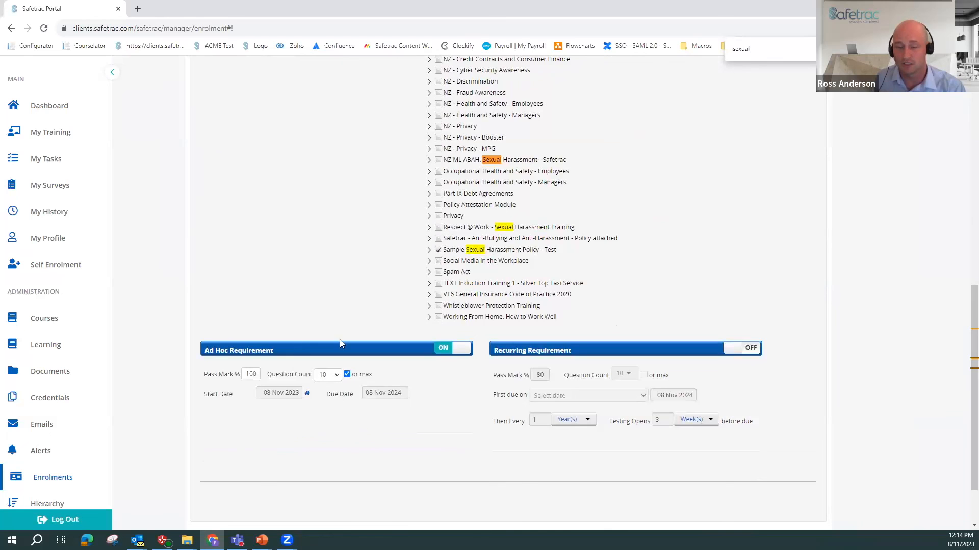
- Preview the new Sample Sexual Harassment Policy - Test enrolments for the Alice Springs group and propagate the course
scroll(458, 367, "down", 1)
scroll(712, 399, "up", 10)
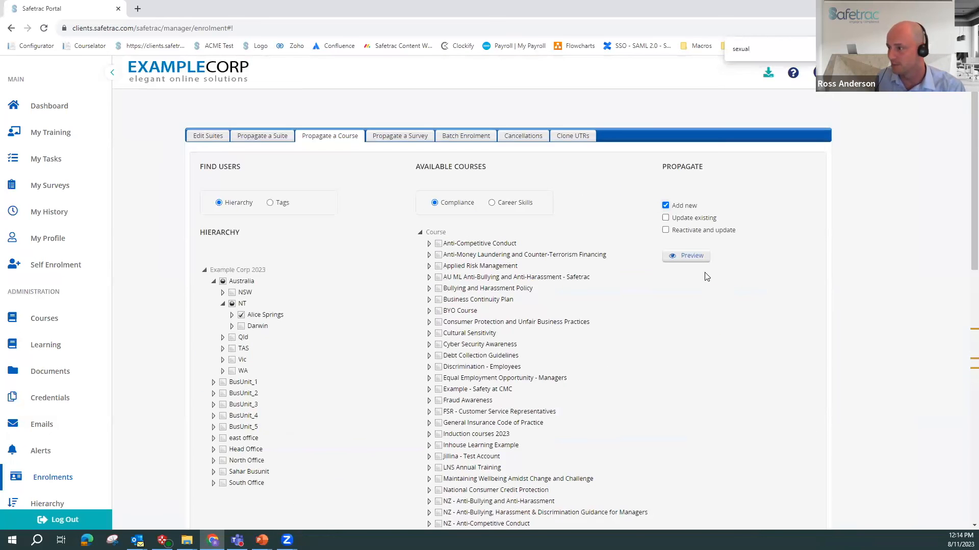
left_click(695, 260)
scroll(658, 351, "down", 20)
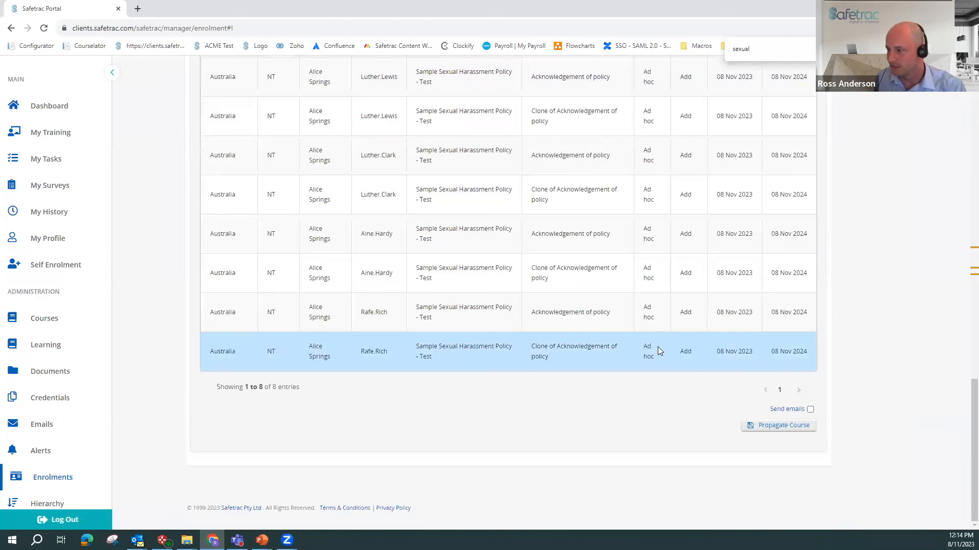
left_click(752, 426)
scroll(311, 265, "up", 10)
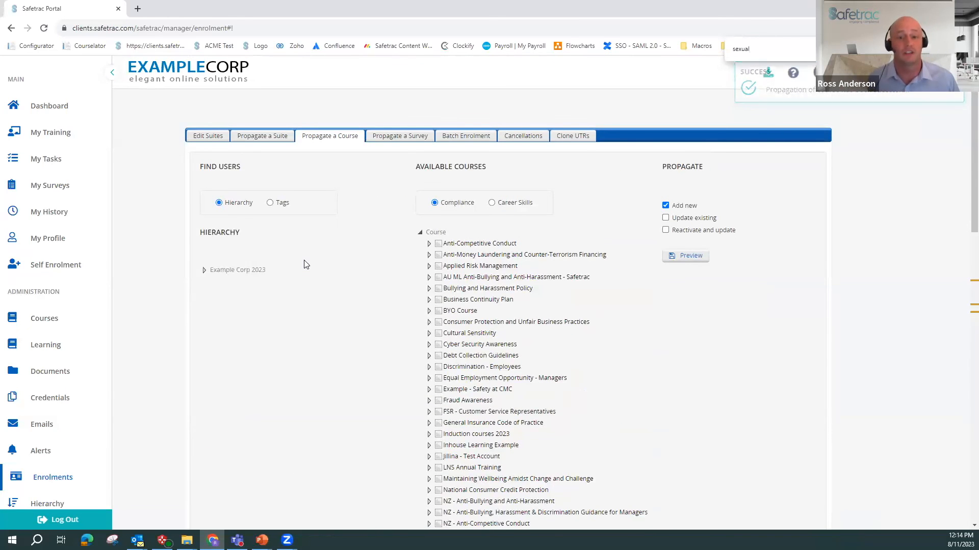
- Return to the Learning administration page and view its list of active compliance courses
left_click(58, 345)
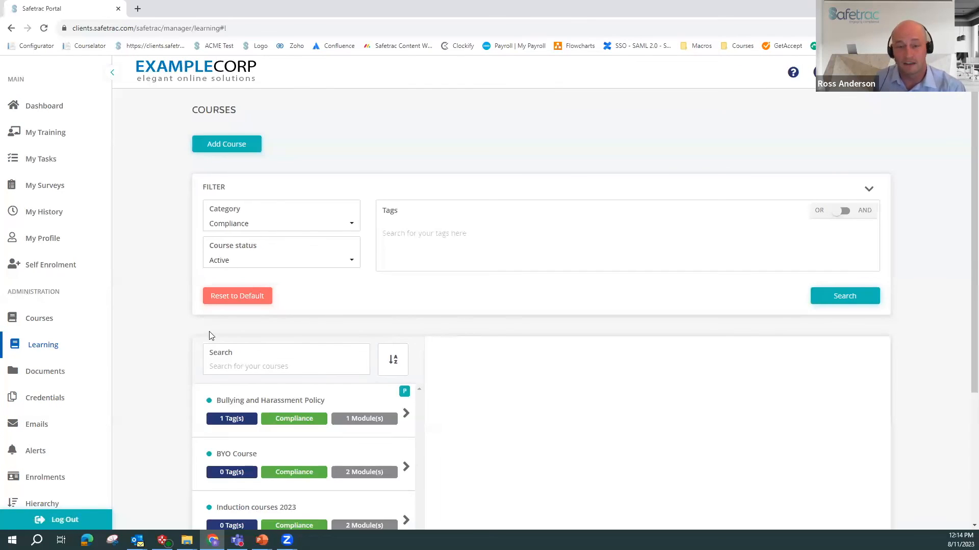
scroll(375, 320, "down", 1)
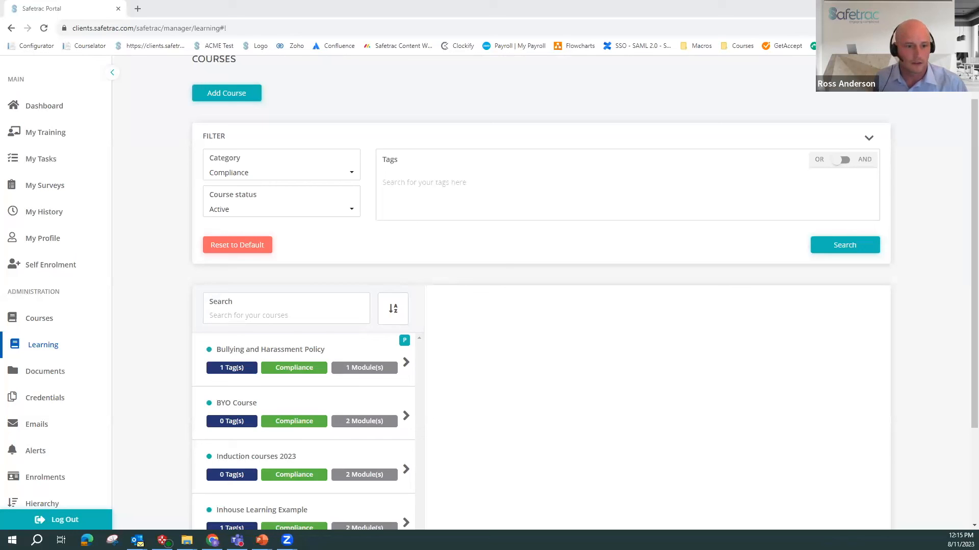
- Switch to the PowerPoint slideshow and display the Q&A slide
key("alt+Tab")
left_click(219, 297)
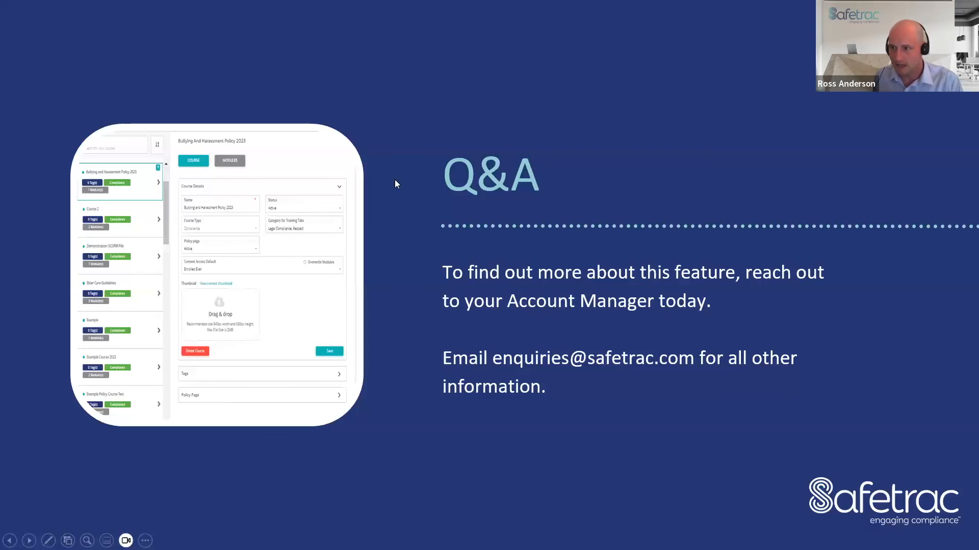
left_click(426, 126)
key("Left")
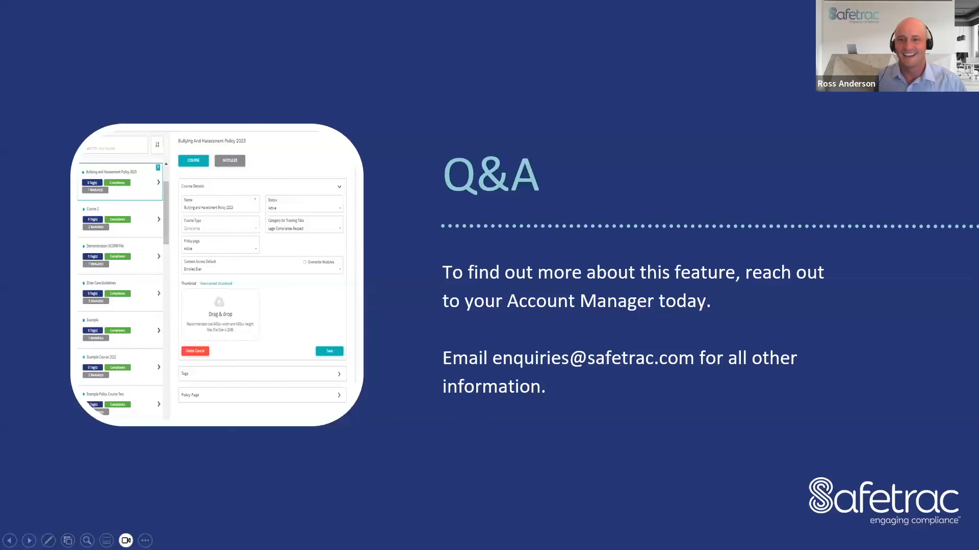